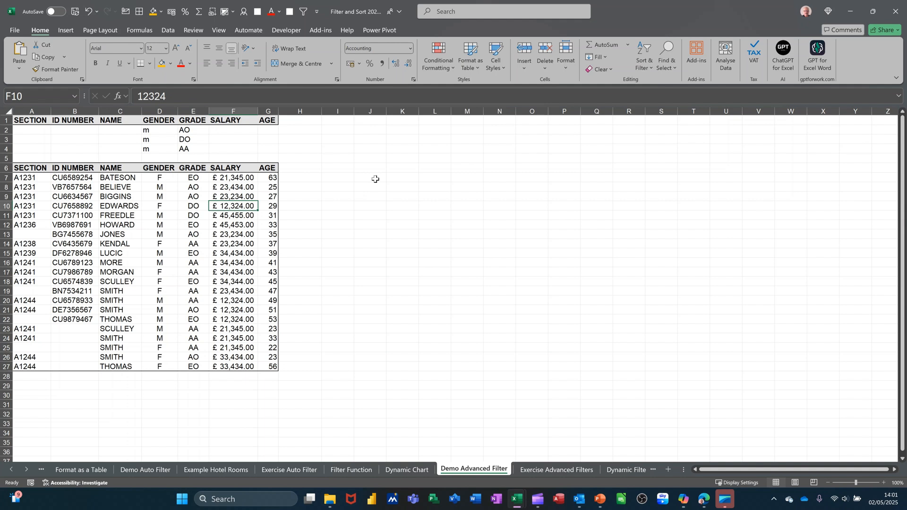
Turn on filtering for the staff list whose headers are in row 6
{"action": "left_click", "coordinate": [223, 214]}
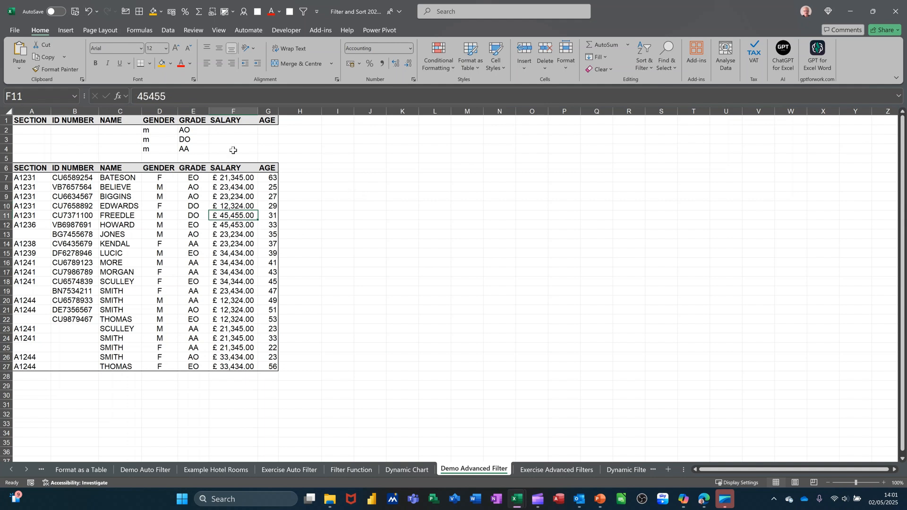
{"action": "left_click", "coordinate": [169, 31]}
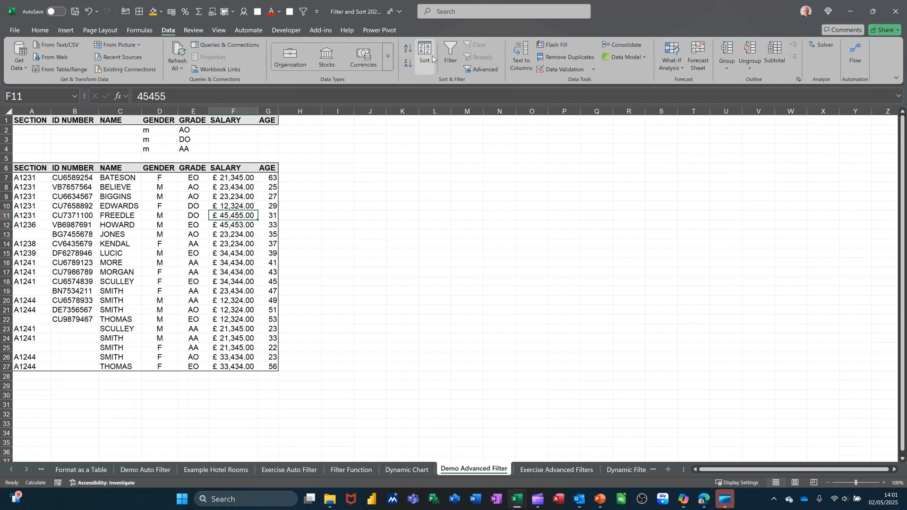
{"action": "left_click", "coordinate": [450, 57]}
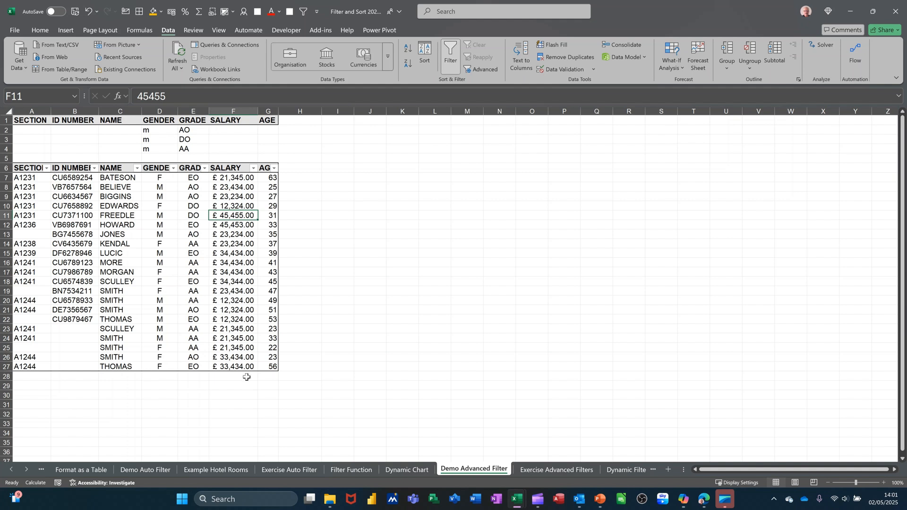
Add SUM totals of rows 7 to 27 for SALARY and AGE in F28:G28, and autofit column G
{"action": "left_click", "coordinate": [232, 377]}
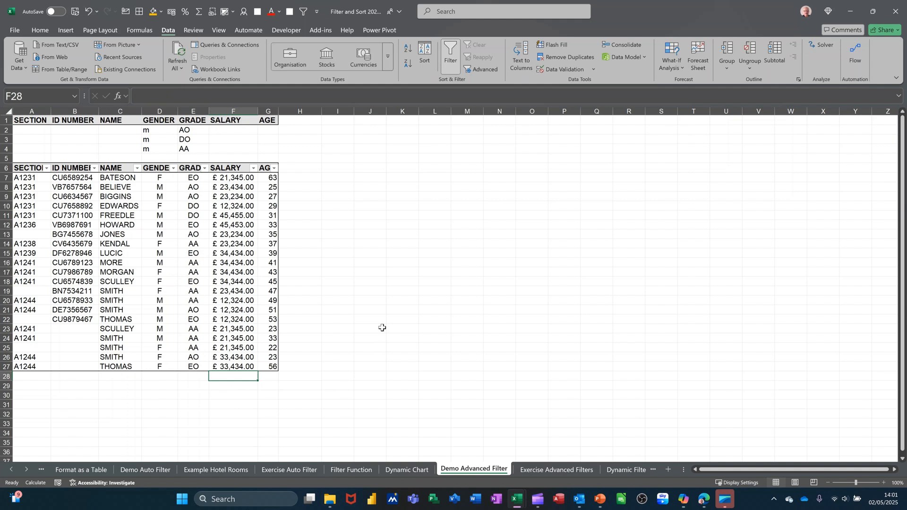
{"action": "key", "text": "alt+equal"}
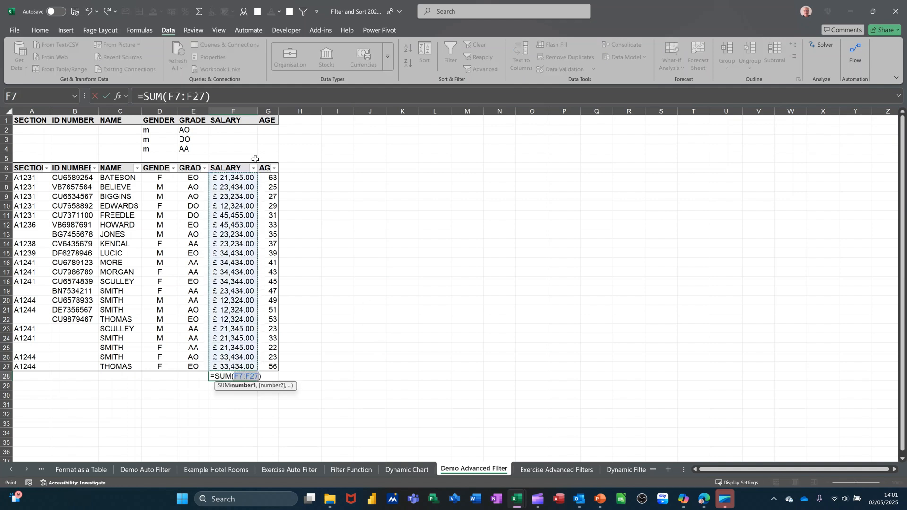
{"action": "left_click", "coordinate": [106, 96]}
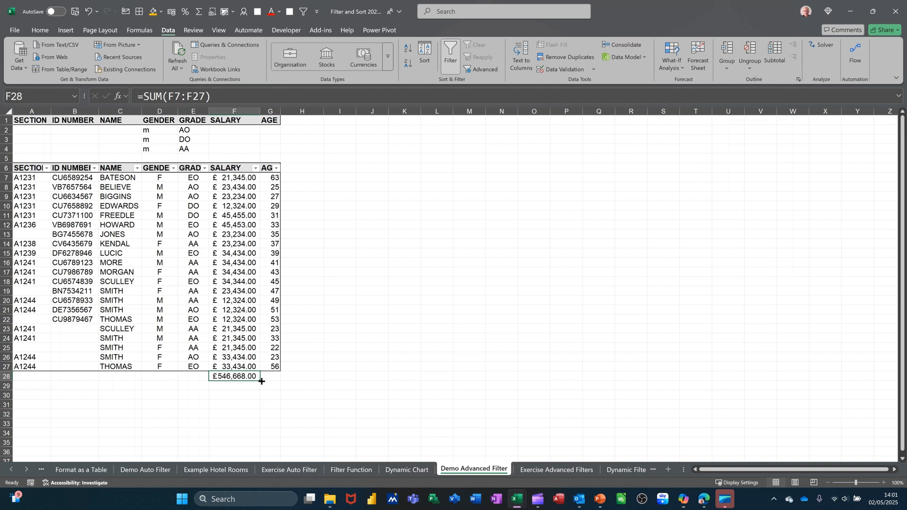
{"action": "left_click_drag", "start_coordinate": [261, 381], "coordinate": [272, 381]}
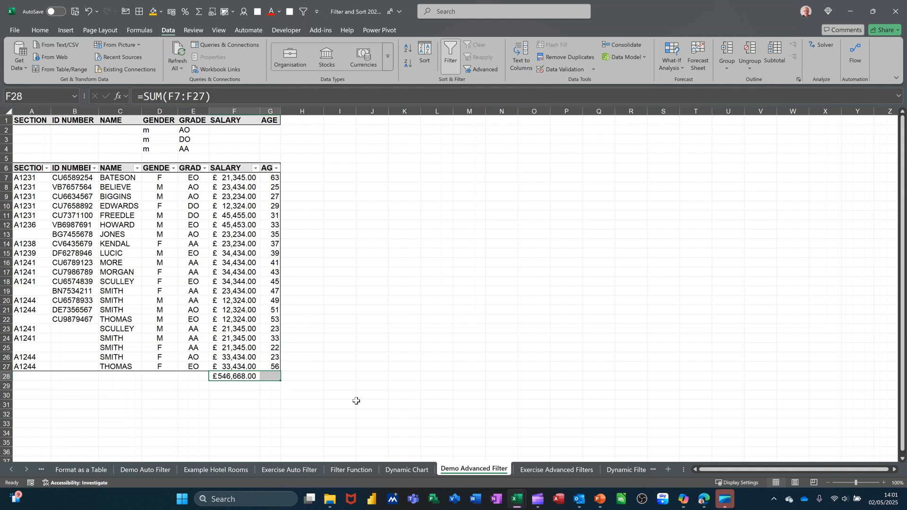
{"action": "double_click", "coordinate": [280, 110]}
{"action": "left_click", "coordinate": [244, 216]}
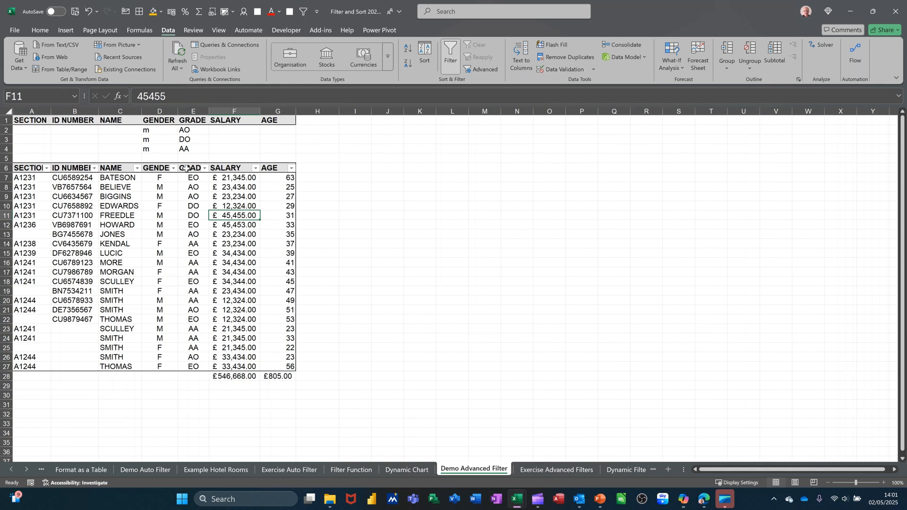
Filter the GENDER column to show only F, and compare the SUM formula in F28 with the sum of the visible salaries
{"action": "left_click", "coordinate": [157, 168]}
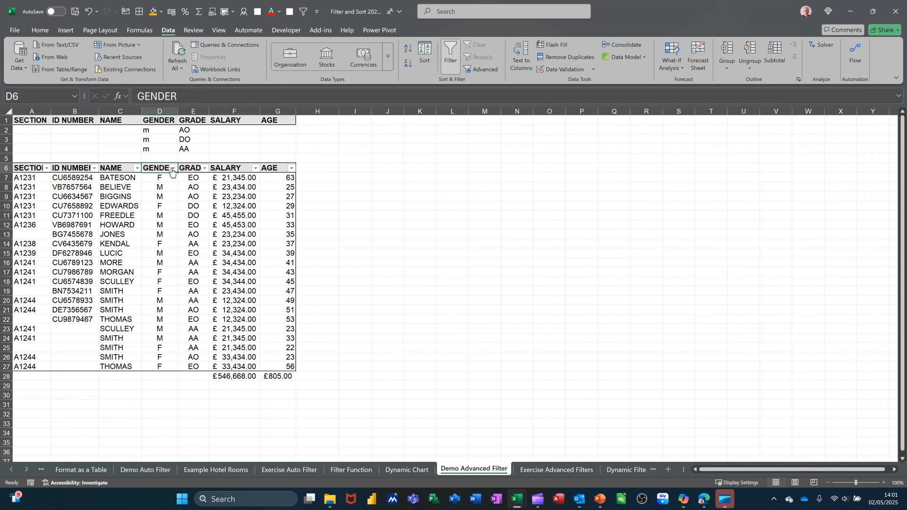
{"action": "left_click", "coordinate": [173, 169]}
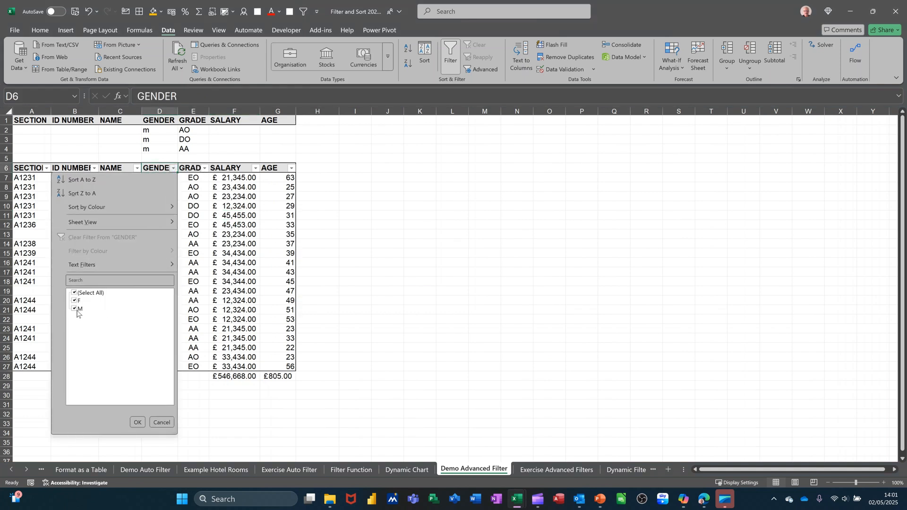
{"action": "left_click", "coordinate": [78, 310]}
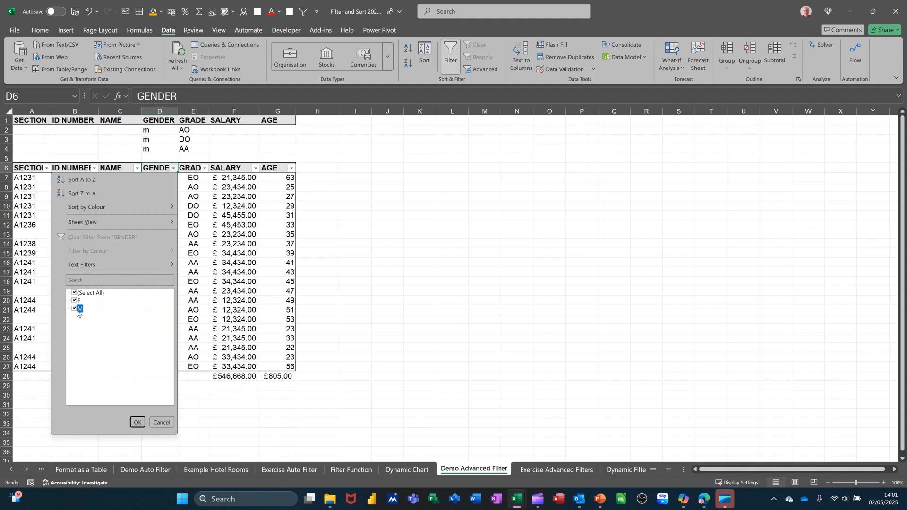
{"action": "left_click", "coordinate": [136, 423]}
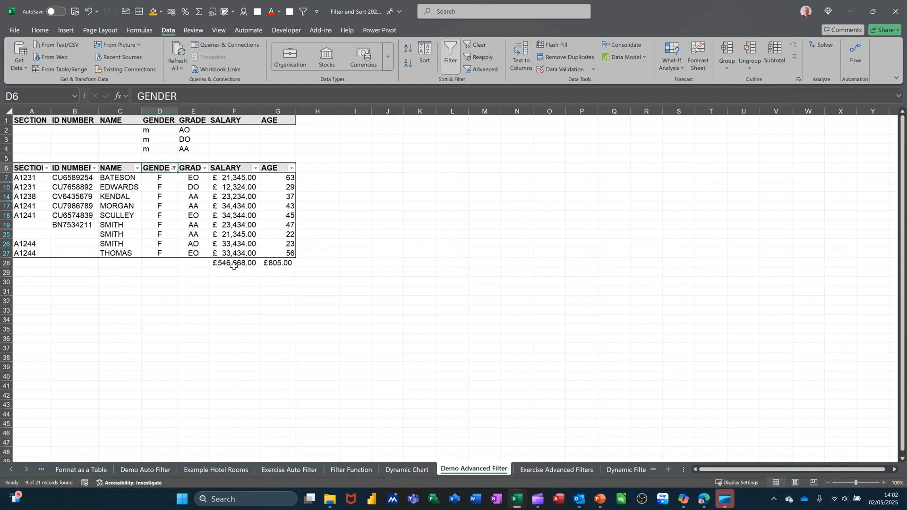
{"action": "left_click", "coordinate": [235, 266]}
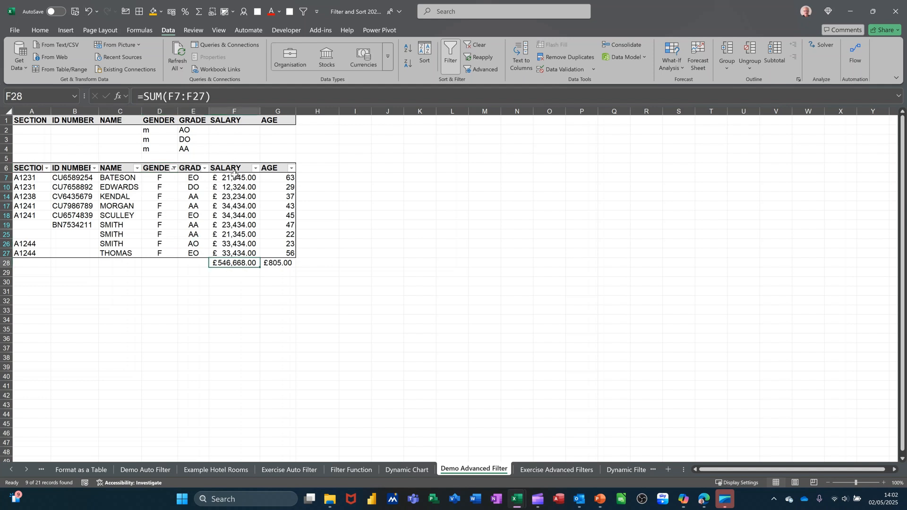
{"action": "left_click_drag", "start_coordinate": [236, 176], "coordinate": [237, 254]}
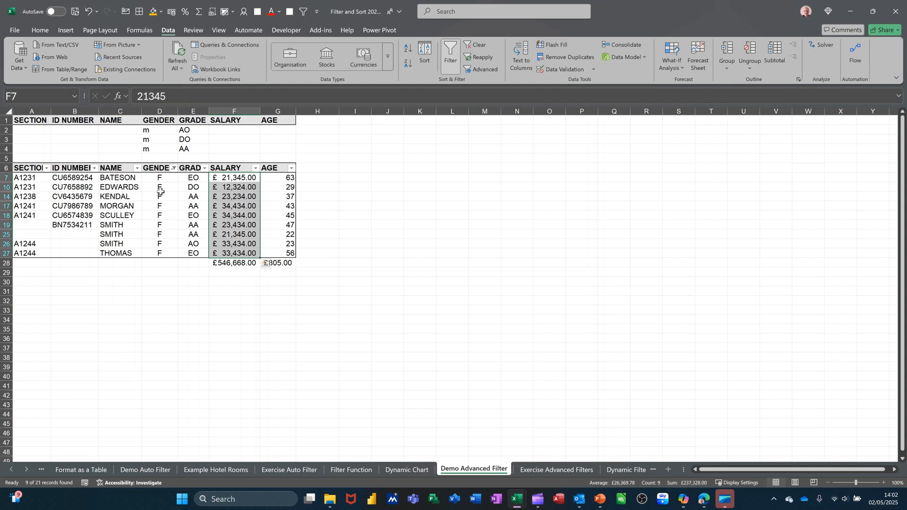
Include M in the GENDER filter again and delete the SUM totals in F28:G28
{"action": "left_click", "coordinate": [174, 168]}
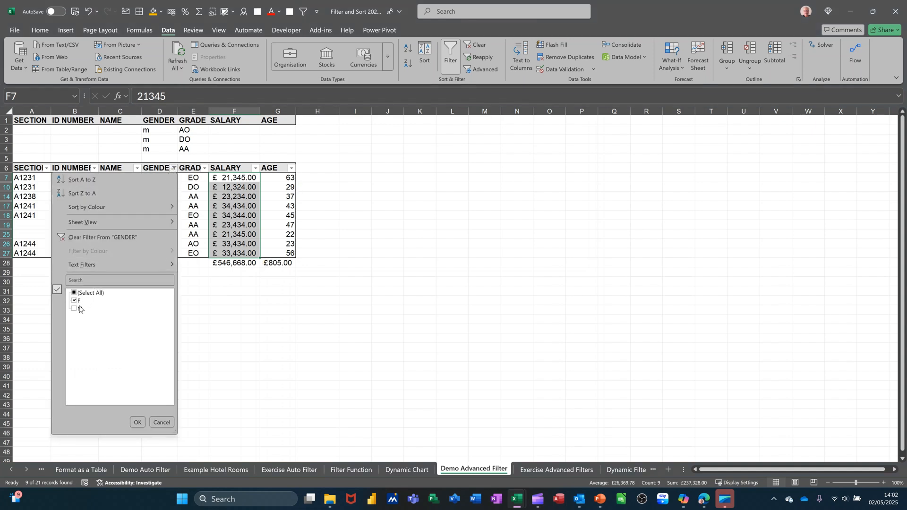
{"action": "left_click", "coordinate": [137, 422]}
{"action": "key", "text": "ctrl+z"}
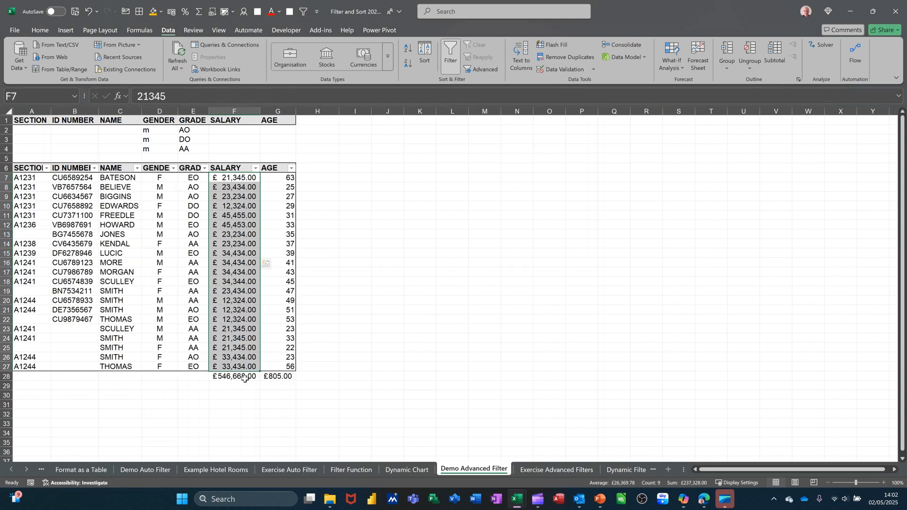
{"action": "left_click_drag", "start_coordinate": [224, 375], "coordinate": [269, 378]}
{"action": "key", "text": "Delete"}
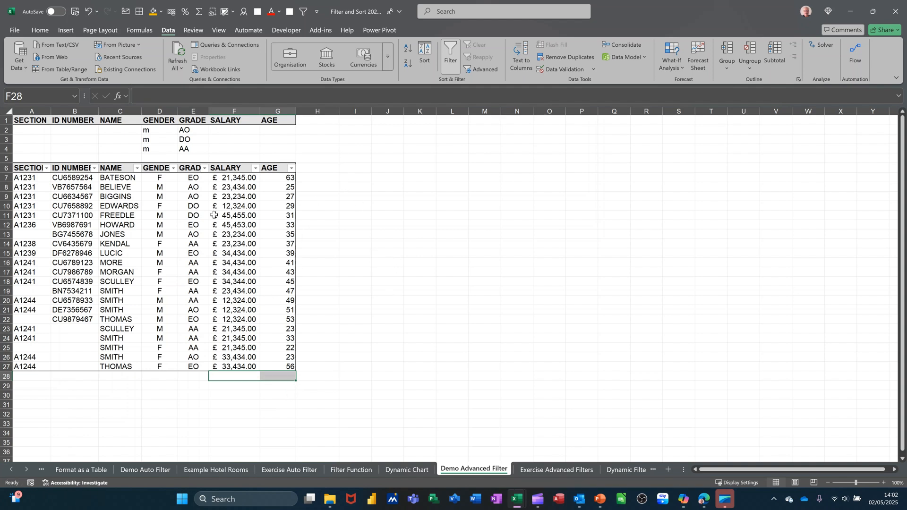
Filter the GENDER column to show only the F records
{"action": "left_click", "coordinate": [173, 168]}
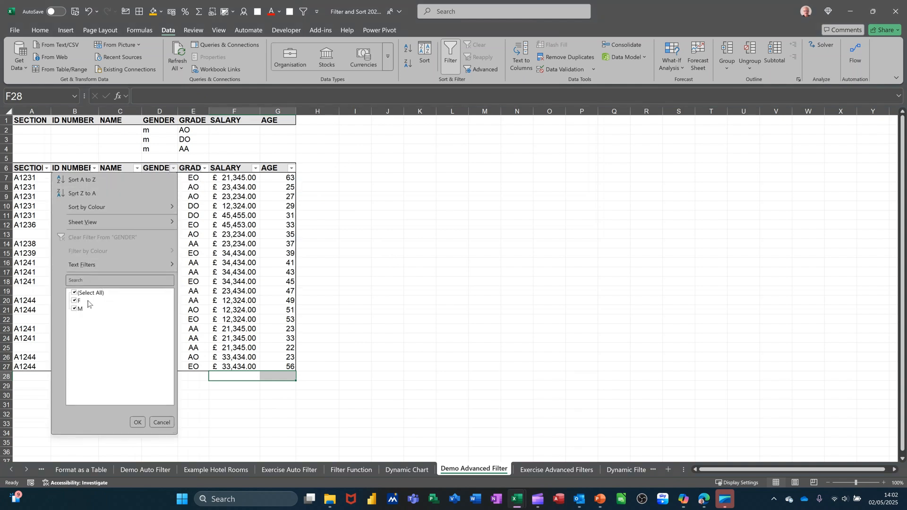
{"action": "left_click", "coordinate": [74, 309]}
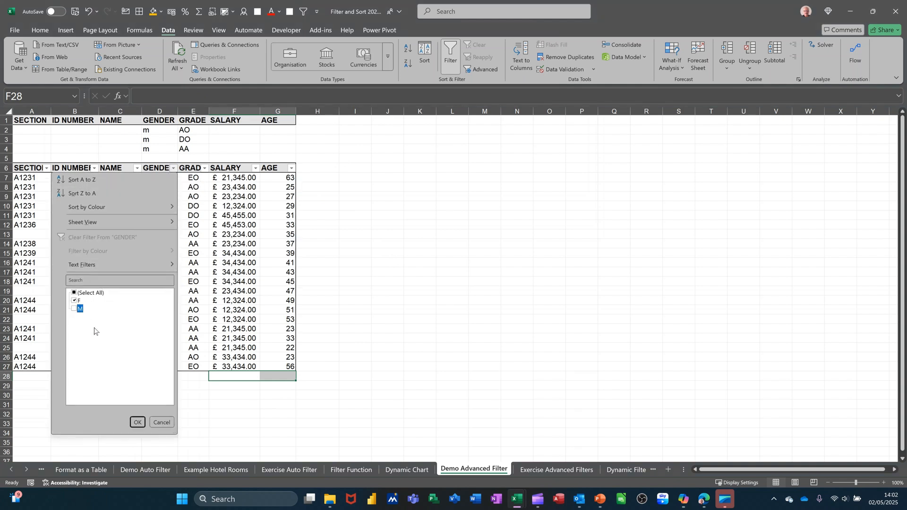
{"action": "left_click", "coordinate": [137, 423]}
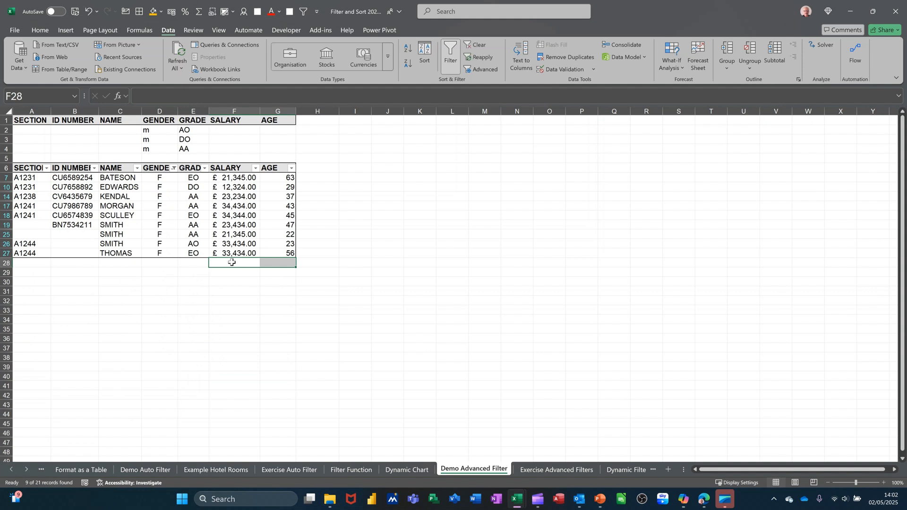
AutoSum the filtered salaries in F28 with the formula =SUBTOTAL(9,F7:F27)
{"action": "left_click", "coordinate": [229, 261]}
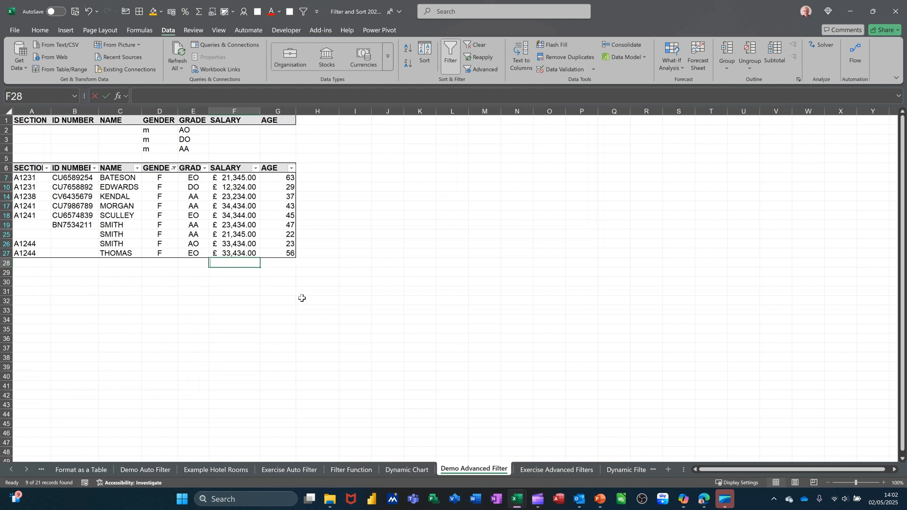
{"action": "key", "text": "alt+equal"}
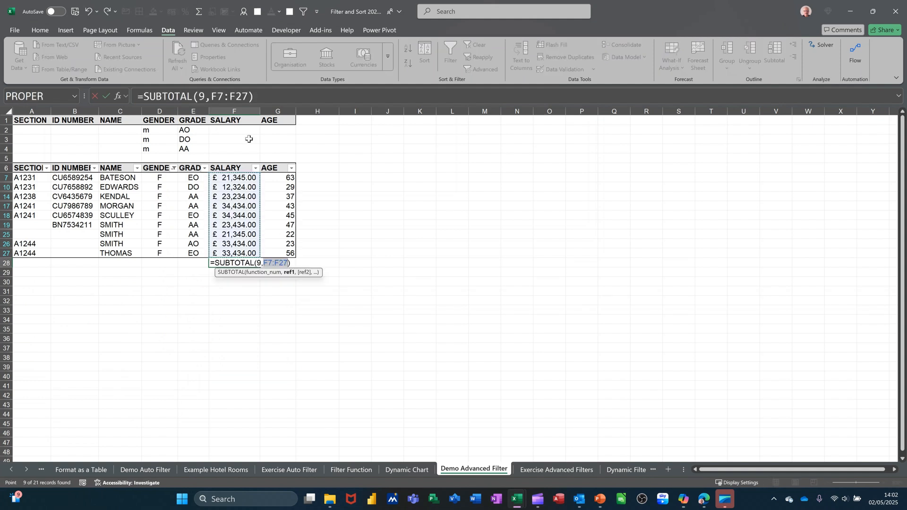
{"action": "left_click", "coordinate": [200, 91]}
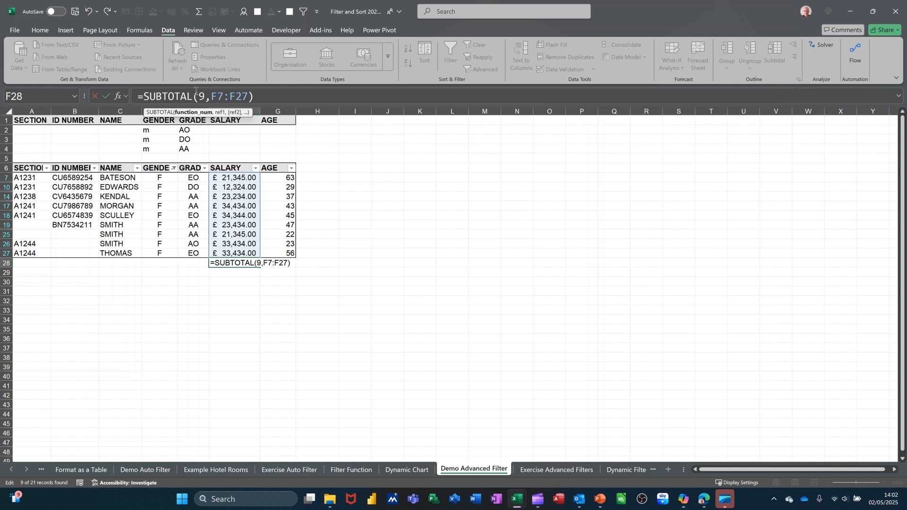
{"action": "left_click", "coordinate": [106, 96]}
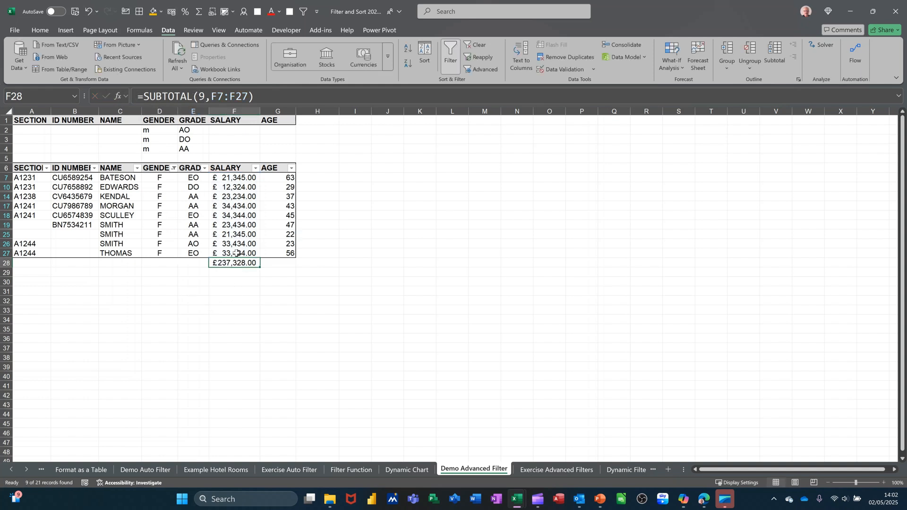
Include M in the GENDER filter so that all records are shown
{"action": "left_click", "coordinate": [174, 168]}
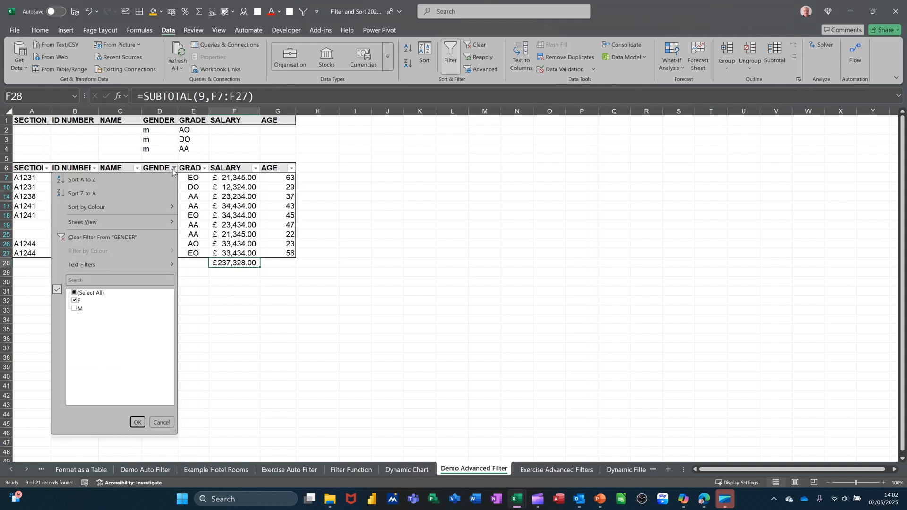
{"action": "left_click", "coordinate": [79, 309]}
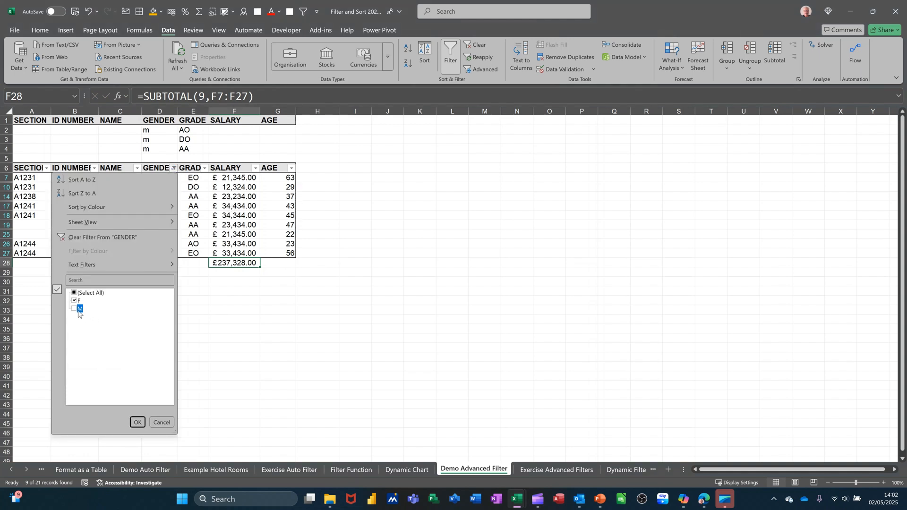
{"action": "left_click", "coordinate": [137, 422]}
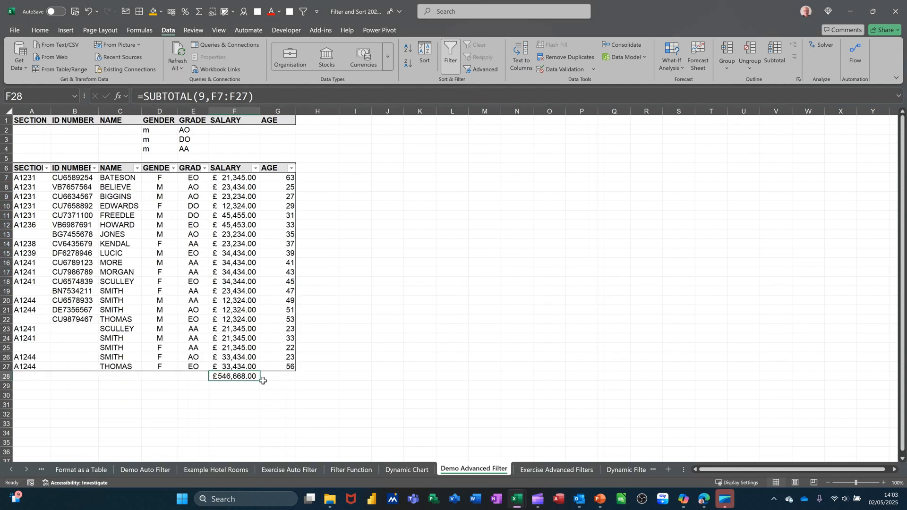
Copy the SUBTOTAL formula from F28 to G28 and set G28's number format to General
{"action": "left_click_drag", "start_coordinate": [261, 381], "coordinate": [285, 378]}
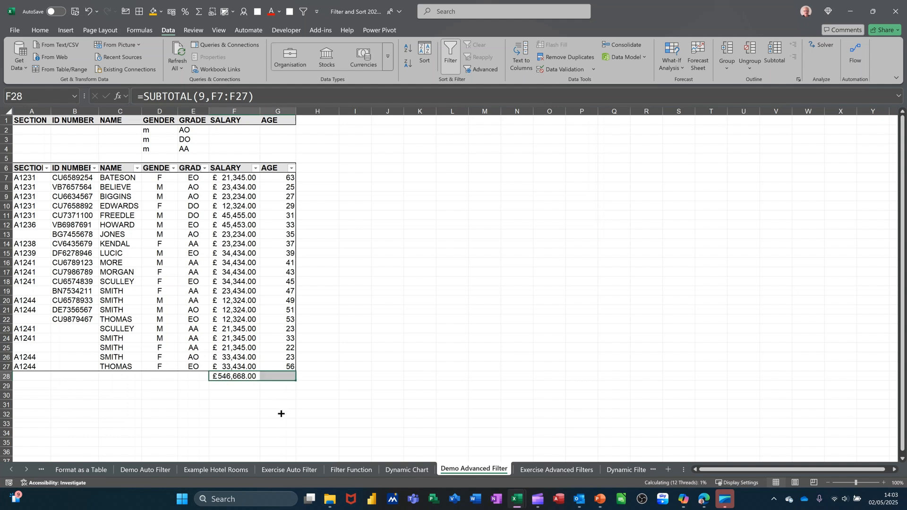
{"action": "left_click", "coordinate": [278, 377]}
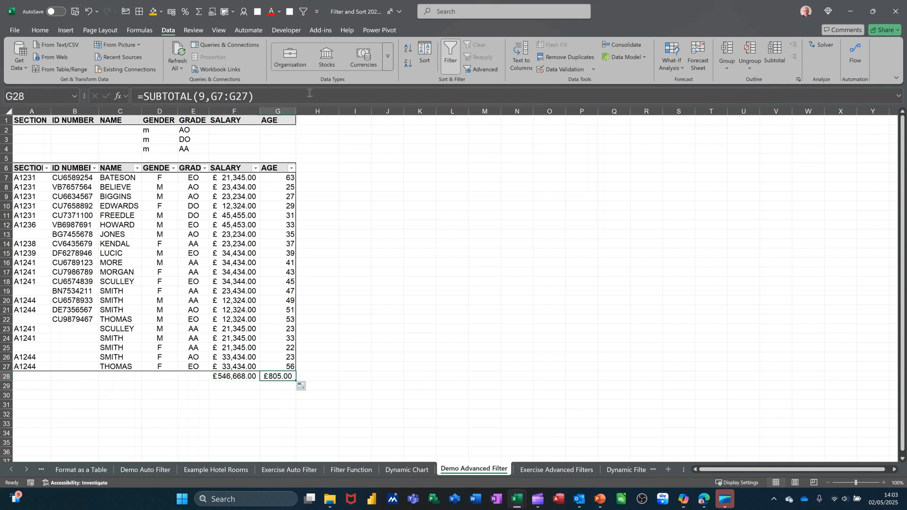
{"action": "left_click", "coordinate": [41, 30]}
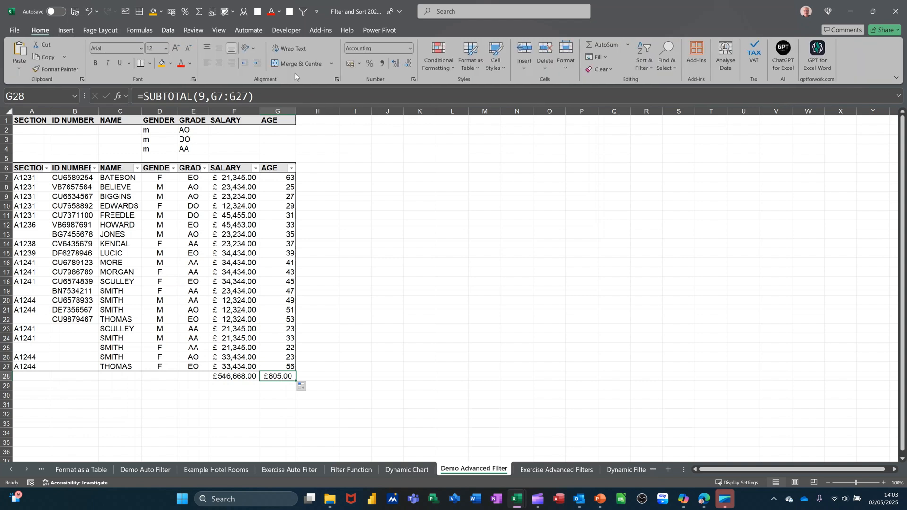
{"action": "left_click", "coordinate": [408, 49]}
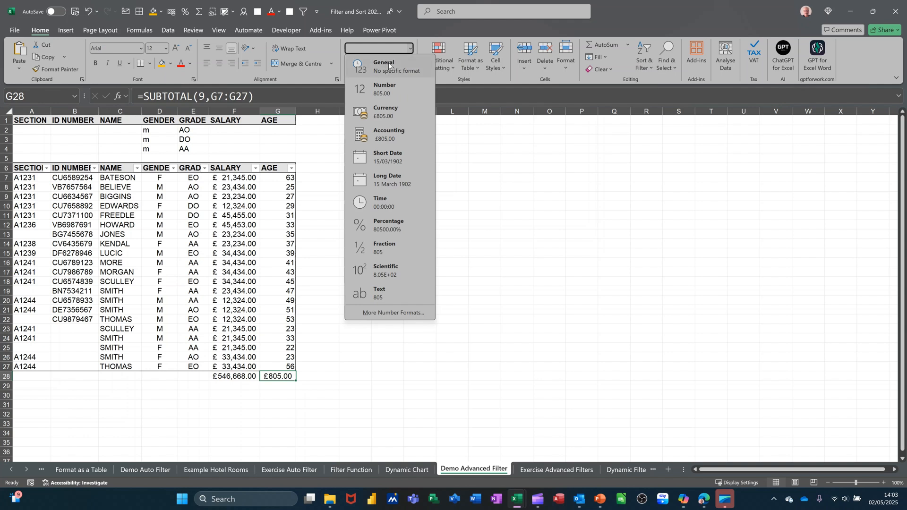
{"action": "left_click", "coordinate": [388, 65]}
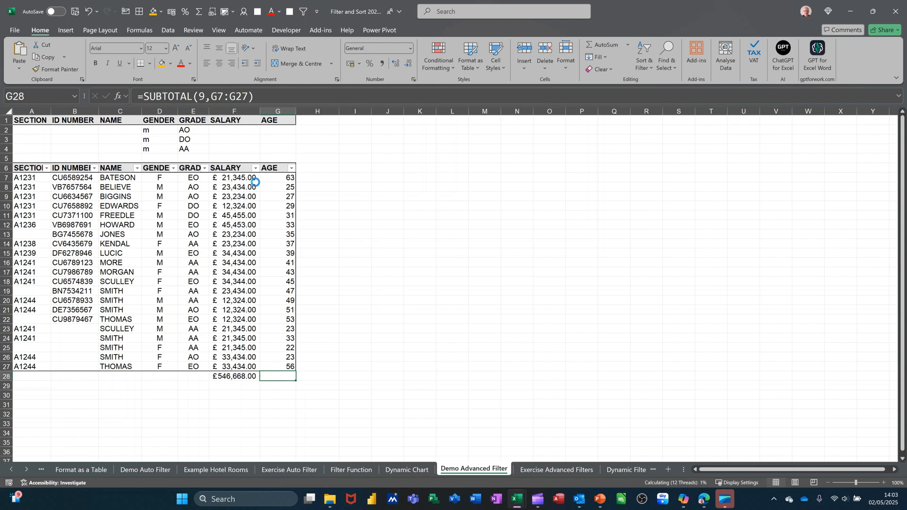
Delete the subtotal formula from G28 under the AGE column, leaving that cell selected
{"action": "key", "text": "Delete"}
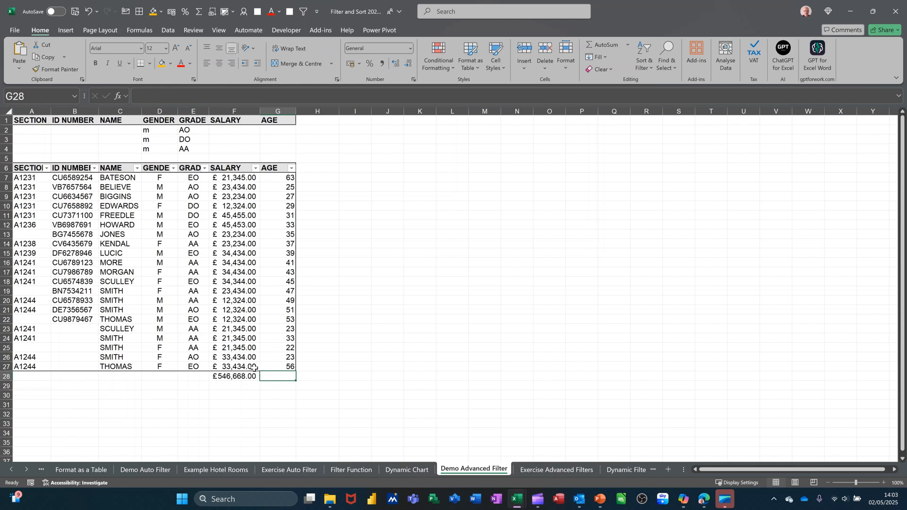
{"action": "left_click", "coordinate": [255, 382]}
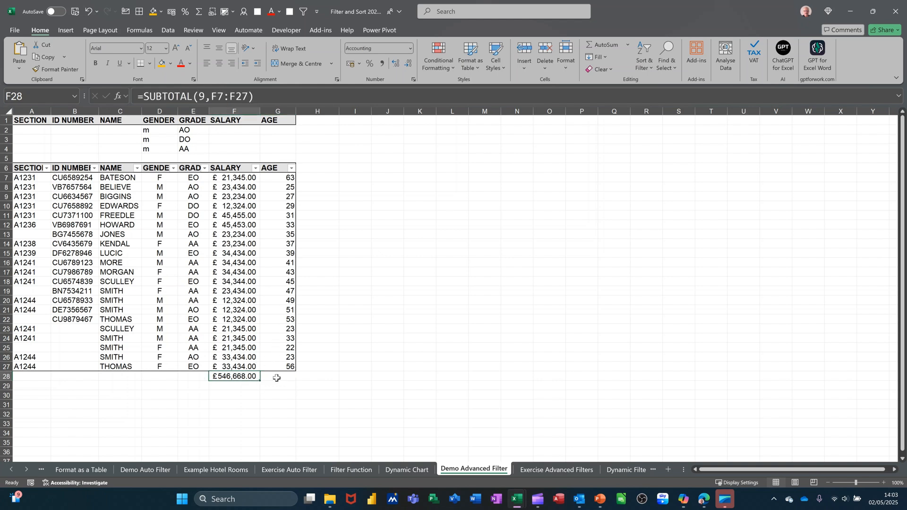
{"action": "left_click", "coordinate": [278, 378]}
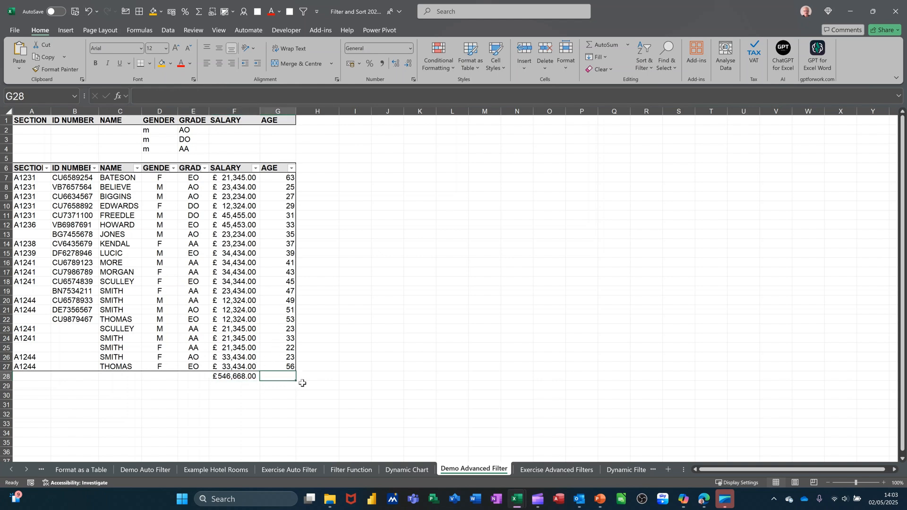
Enter =SUBTOTAL(1,G7:G27) in G28 to average the visible ages
{"action": "type", "text": "=sub"}
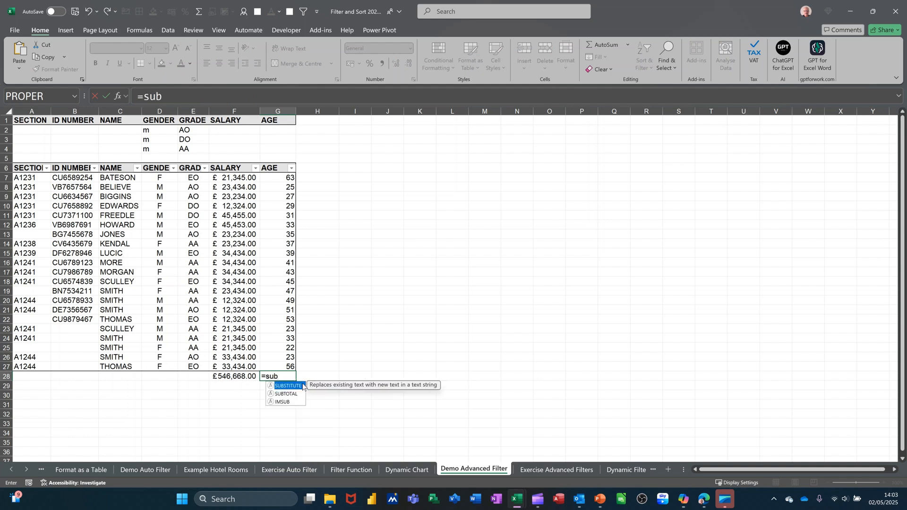
{"action": "type", "text": "tota"}
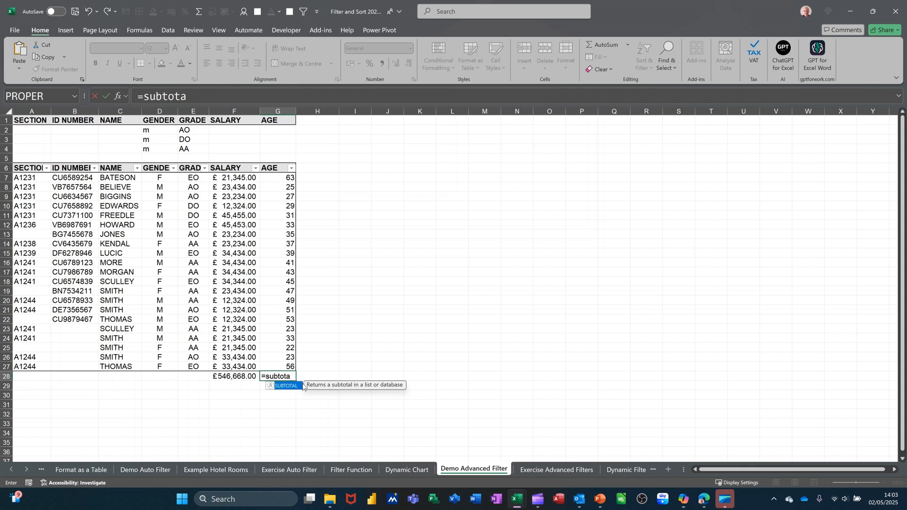
{"action": "type", "text": "l"}
{"action": "double_click", "coordinate": [300, 386]}
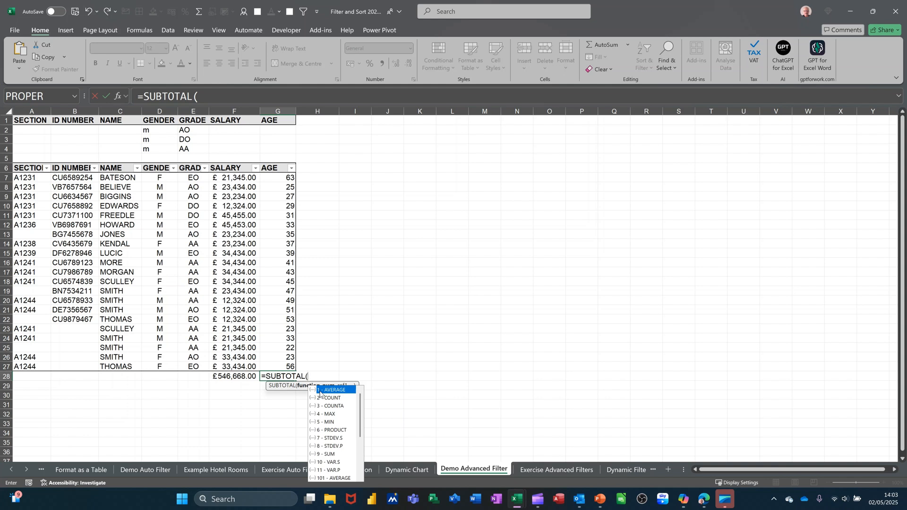
{"action": "type", "text": "1,"}
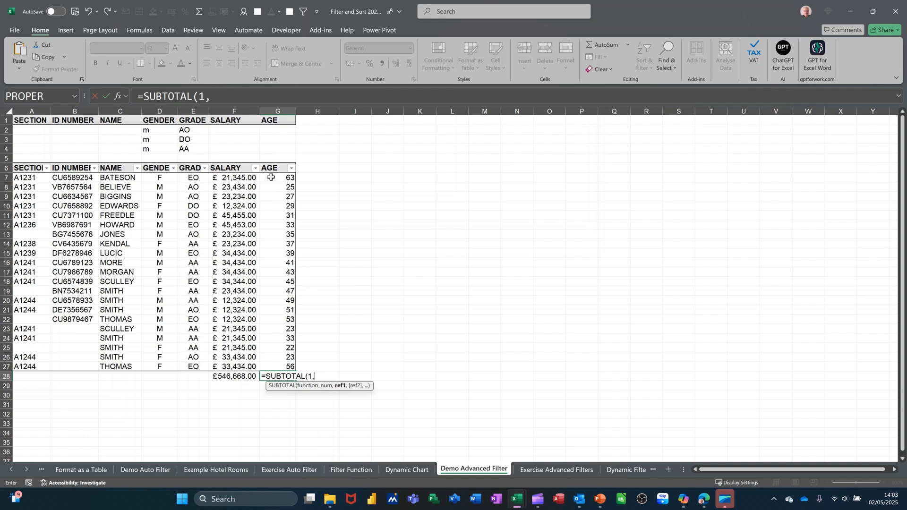
{"action": "left_click_drag", "start_coordinate": [271, 177], "coordinate": [275, 367]}
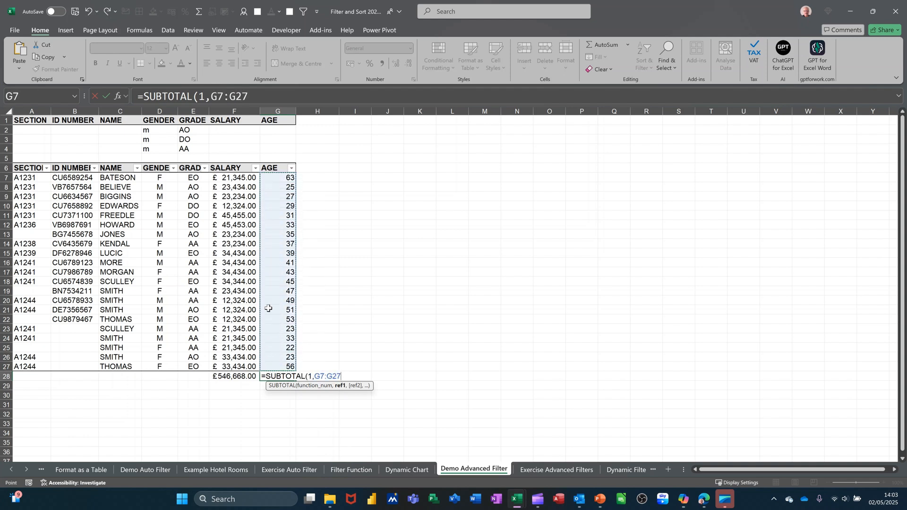
{"action": "left_click", "coordinate": [107, 96]}
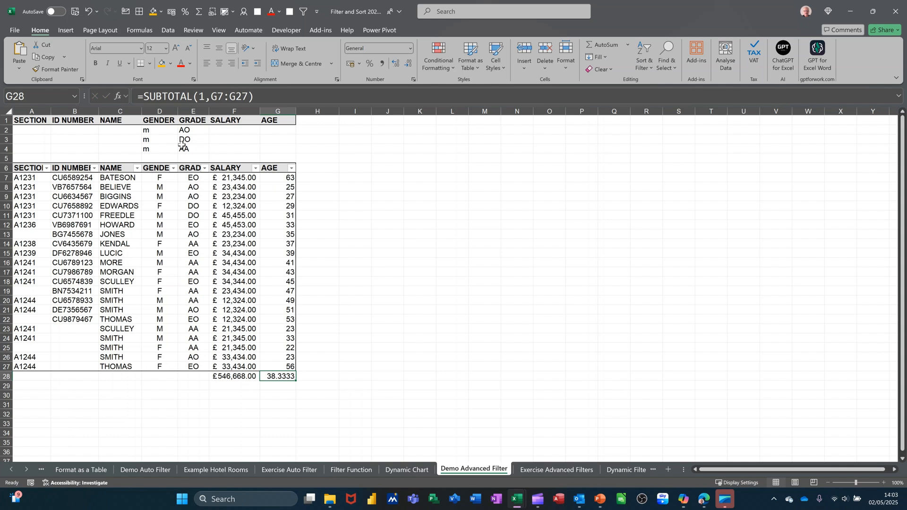
Use an Advanced Filter to copy the A6:G27 records matching criteria range A1:G4 to M1, and widen the extracted SALARY column to fit
{"action": "left_click", "coordinate": [213, 222]}
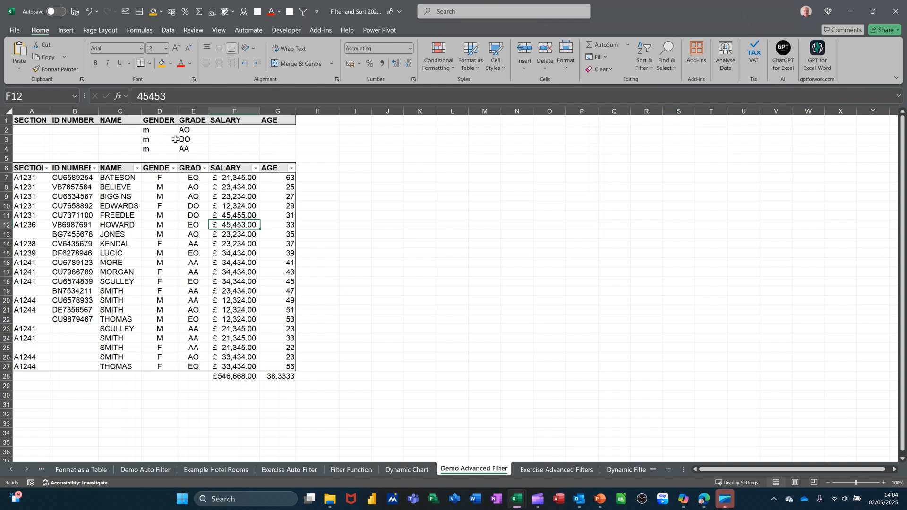
{"action": "left_click", "coordinate": [173, 206]}
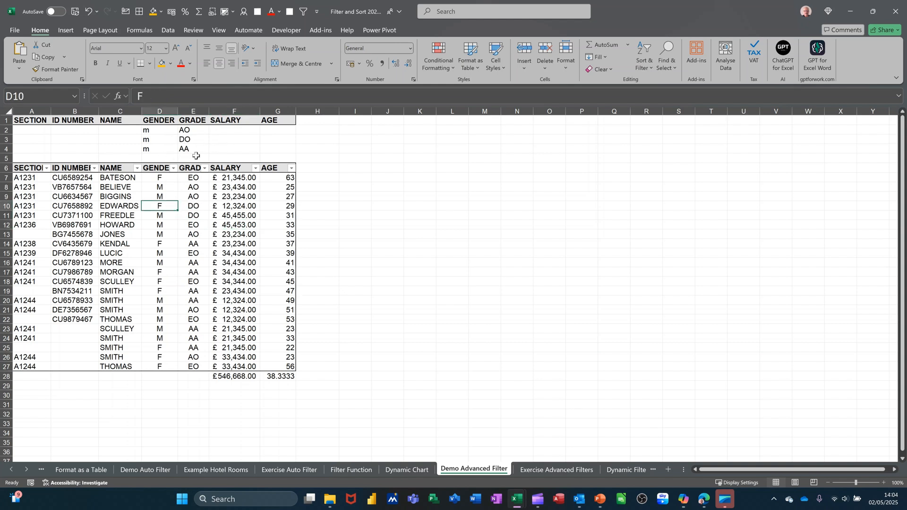
{"action": "left_click", "coordinate": [171, 30]}
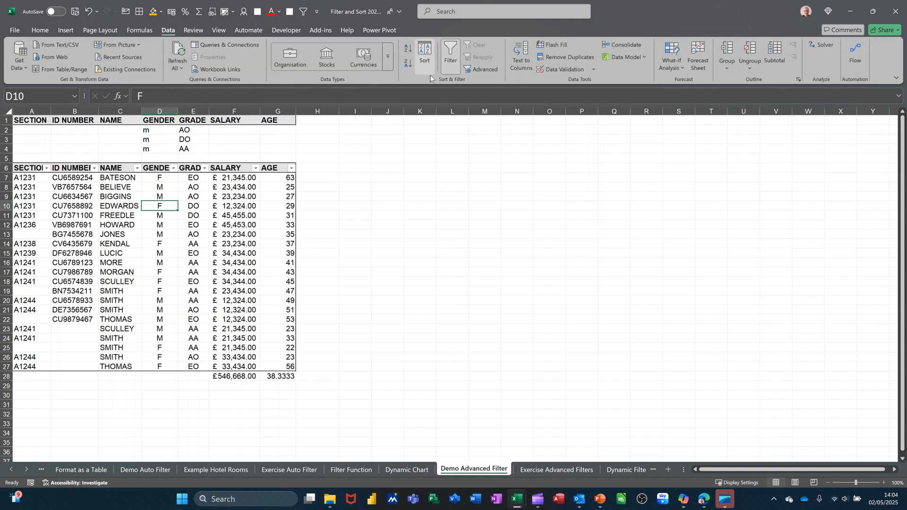
{"action": "left_click", "coordinate": [496, 69]}
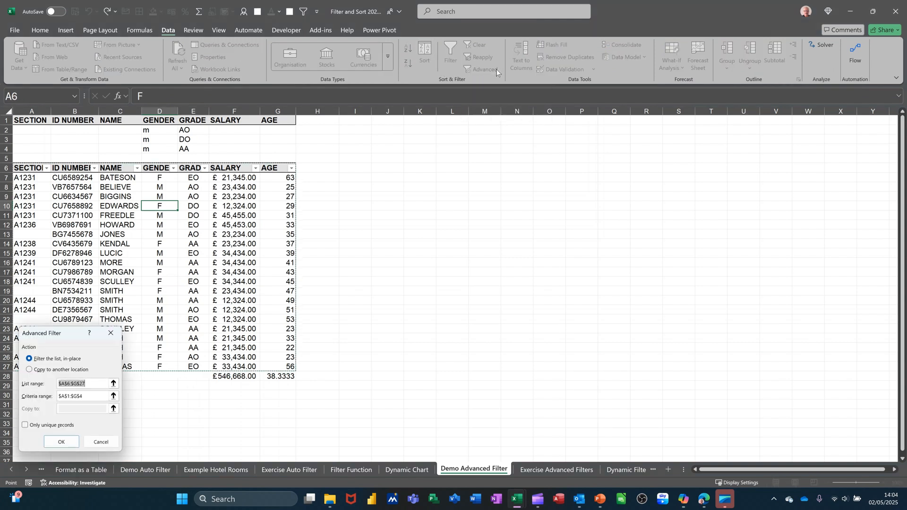
{"action": "left_click_drag", "start_coordinate": [77, 331], "coordinate": [387, 148]}
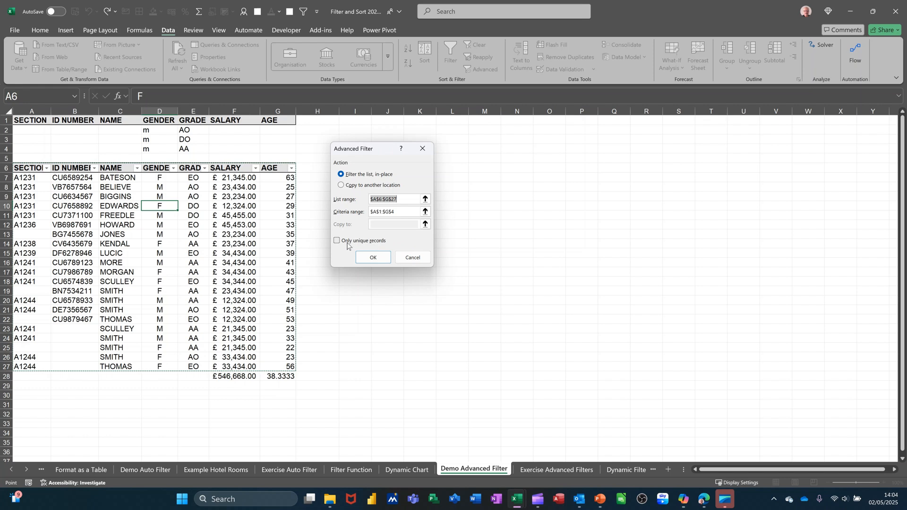
{"action": "left_click", "coordinate": [342, 186]}
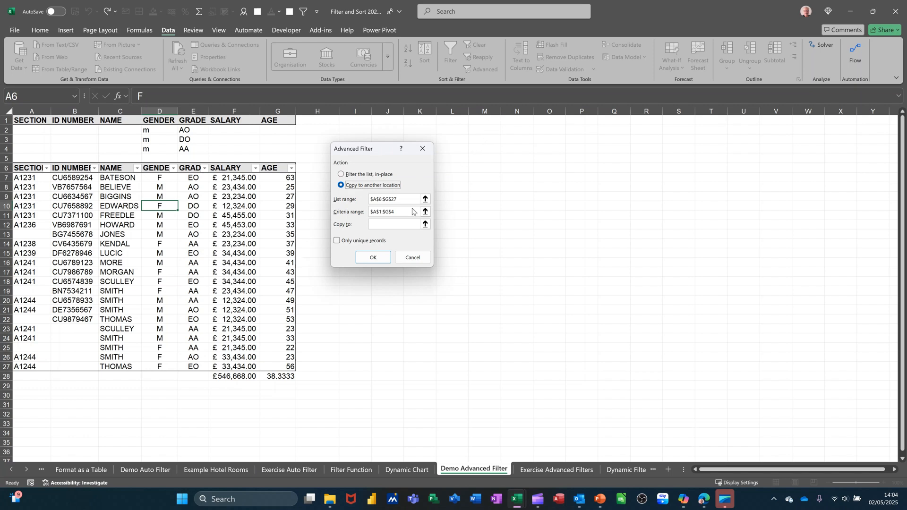
{"action": "left_click", "coordinate": [384, 226]}
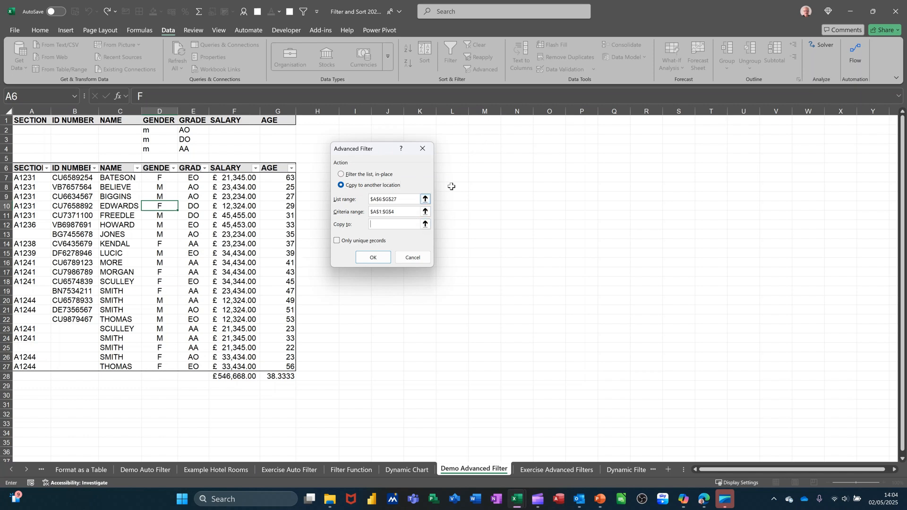
{"action": "left_click", "coordinate": [482, 124]}
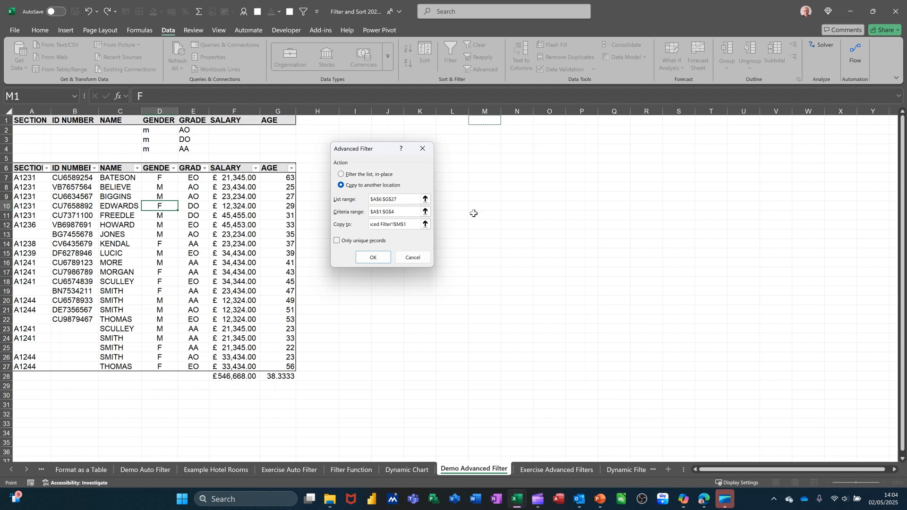
{"action": "left_click", "coordinate": [373, 258]}
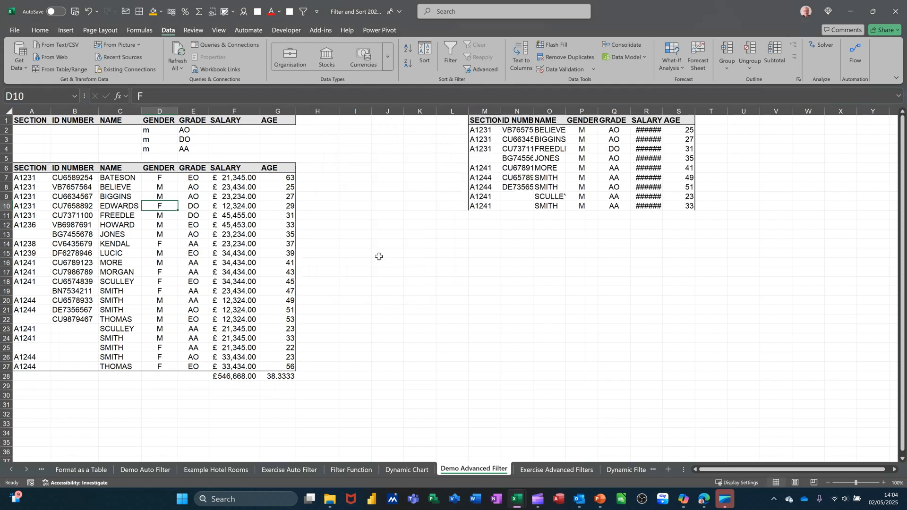
{"action": "double_click", "coordinate": [666, 113]}
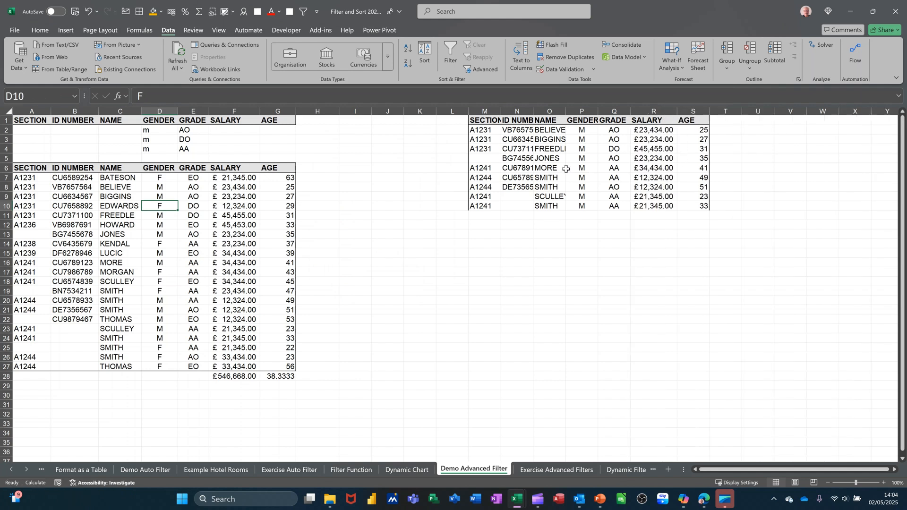
{"action": "left_click", "coordinate": [596, 187]}
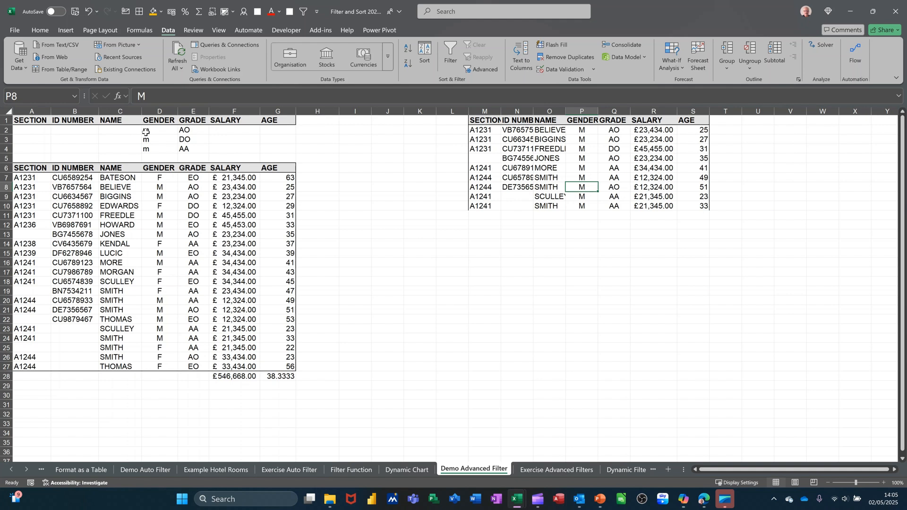
Clear the criteria in D2:E4 and rerun the Advanced Filter, copying the list to another location at M1:S1
{"action": "left_click_drag", "start_coordinate": [145, 131], "coordinate": [187, 150]}
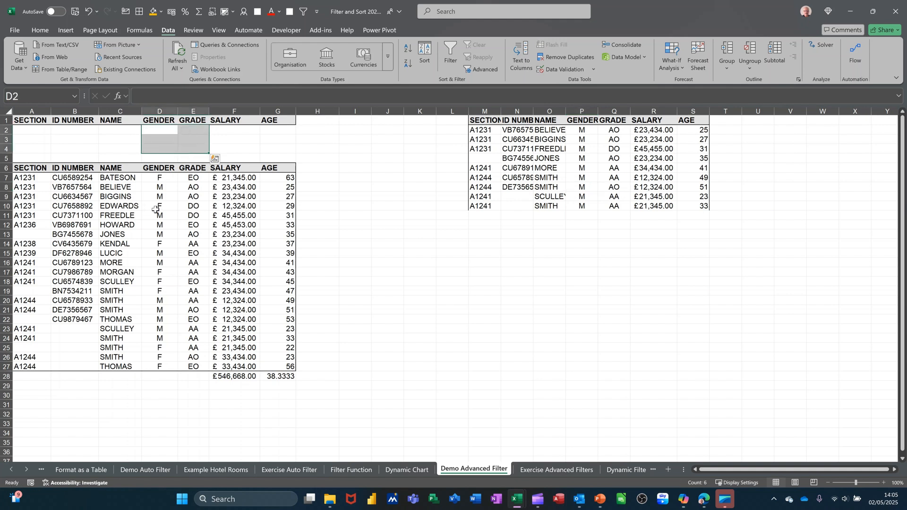
{"action": "key", "text": "Delete"}
{"action": "left_click", "coordinate": [153, 208]}
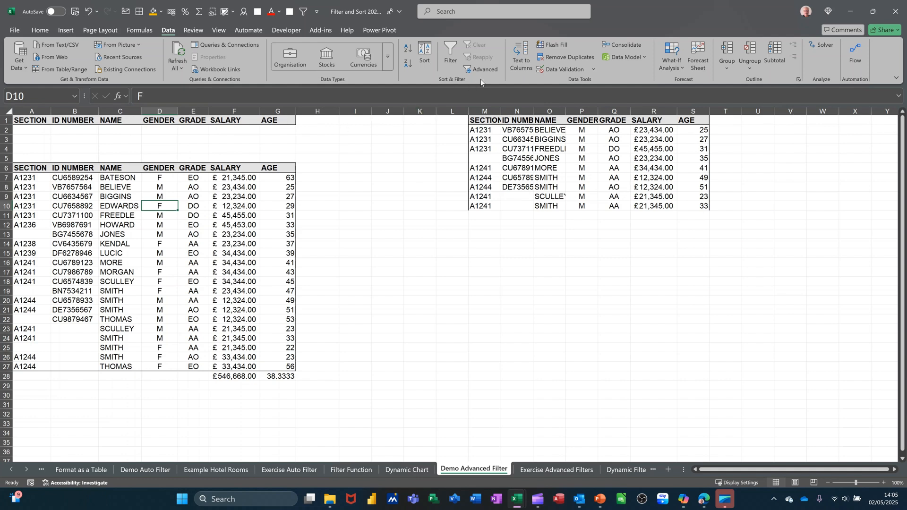
{"action": "left_click", "coordinate": [481, 70]}
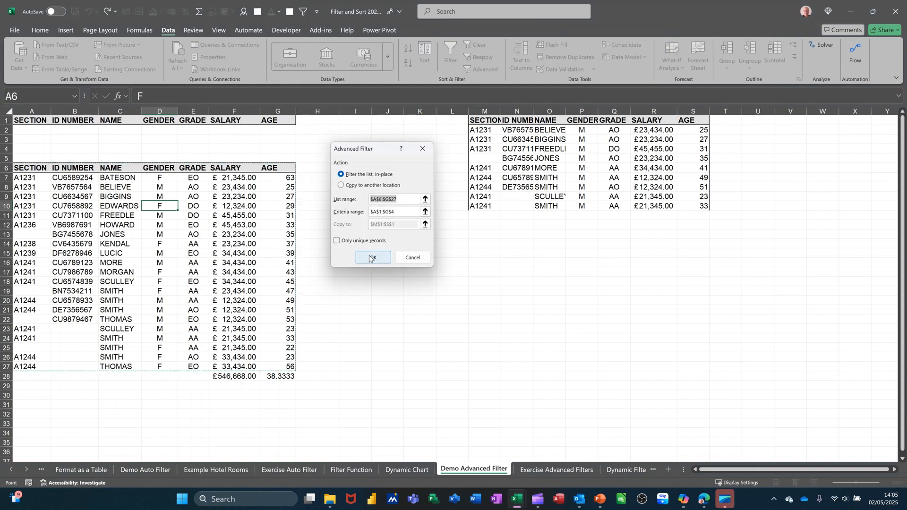
{"action": "left_click", "coordinate": [341, 185]}
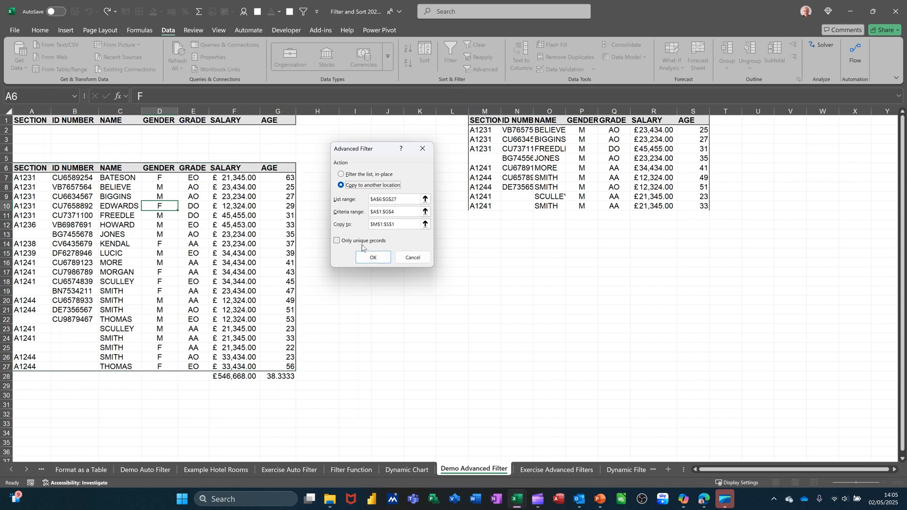
{"action": "left_click", "coordinate": [372, 257]}
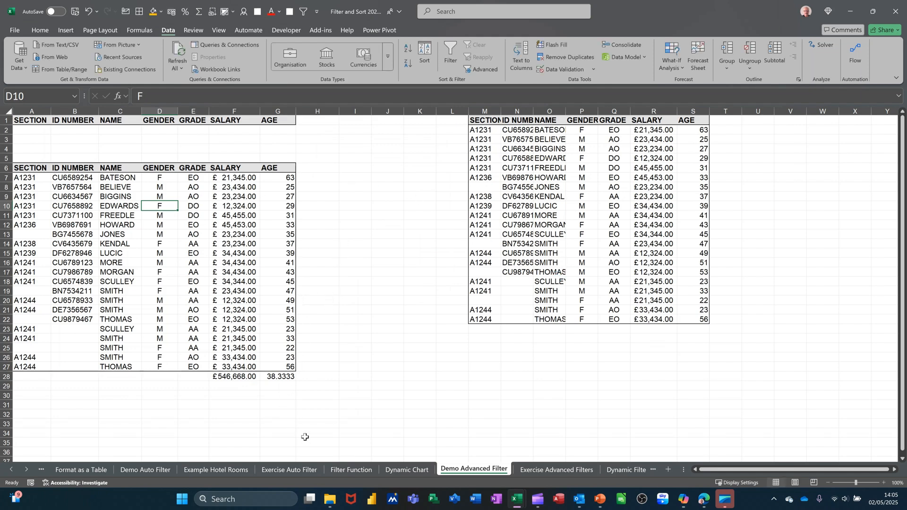
Fill cell K18 on the Filter Function sheet with orange
{"action": "left_click", "coordinate": [351, 470]}
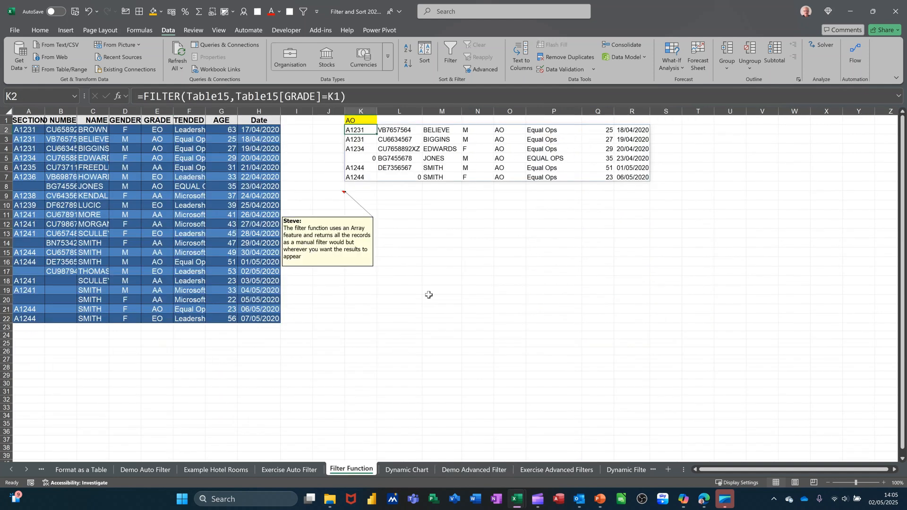
{"action": "left_click", "coordinate": [362, 282]}
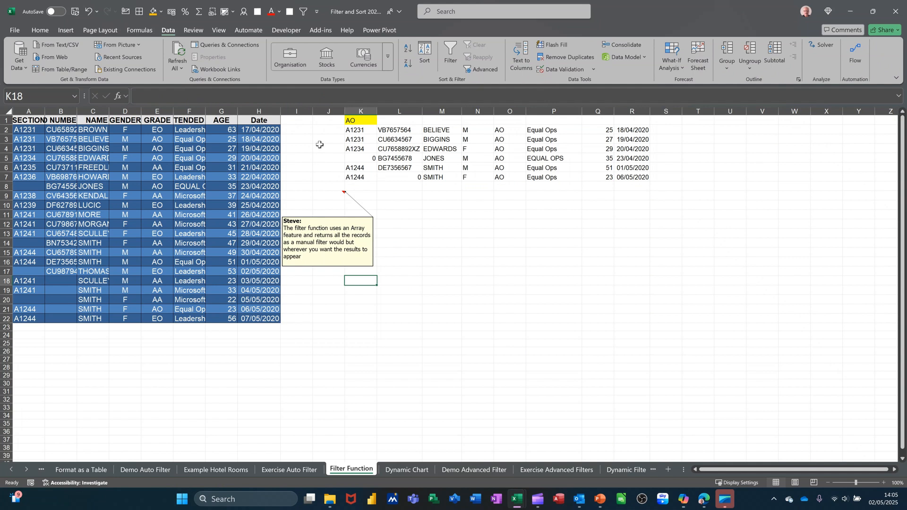
{"action": "left_click", "coordinate": [153, 12]}
Add list data validation to K18 with the source AA,AO,EO and choose AA from its drop-down
{"action": "left_click", "coordinate": [549, 68]}
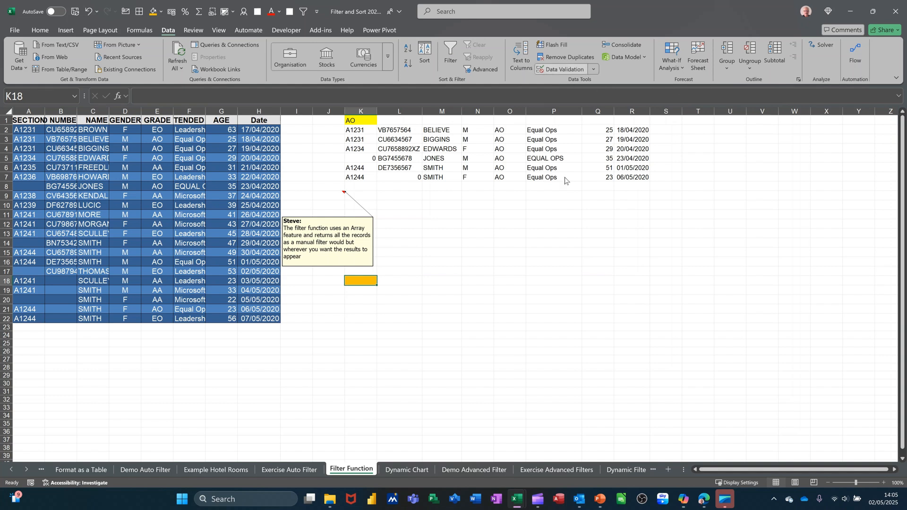
{"action": "left_click", "coordinate": [361, 179]}
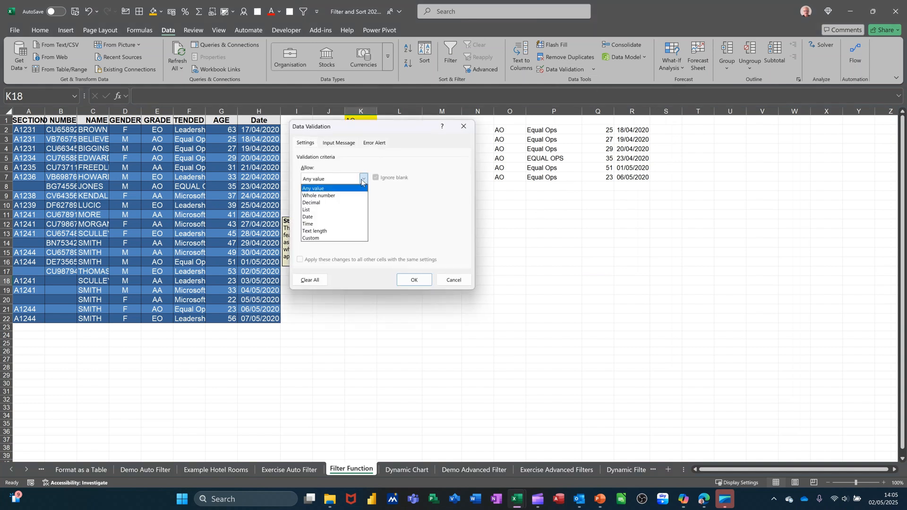
{"action": "left_click", "coordinate": [340, 209]}
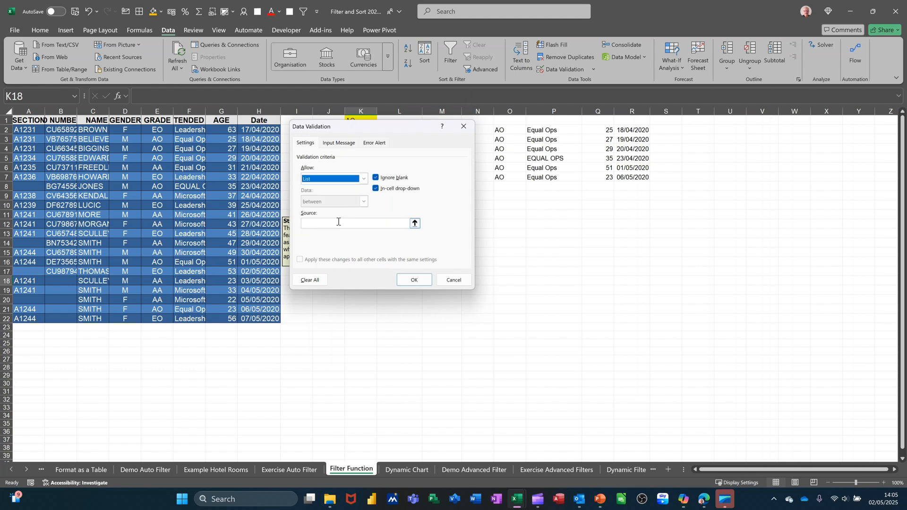
{"action": "left_click", "coordinate": [338, 222]}
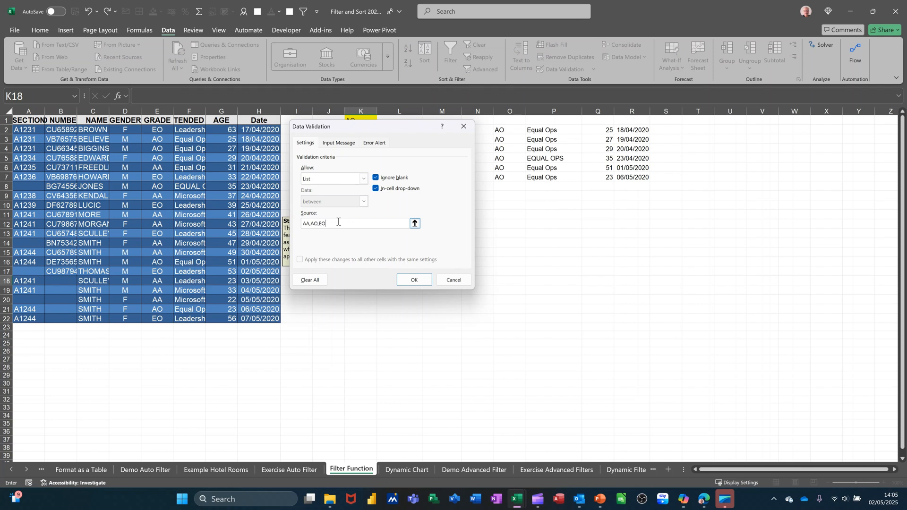
{"action": "left_click", "coordinate": [405, 281]}
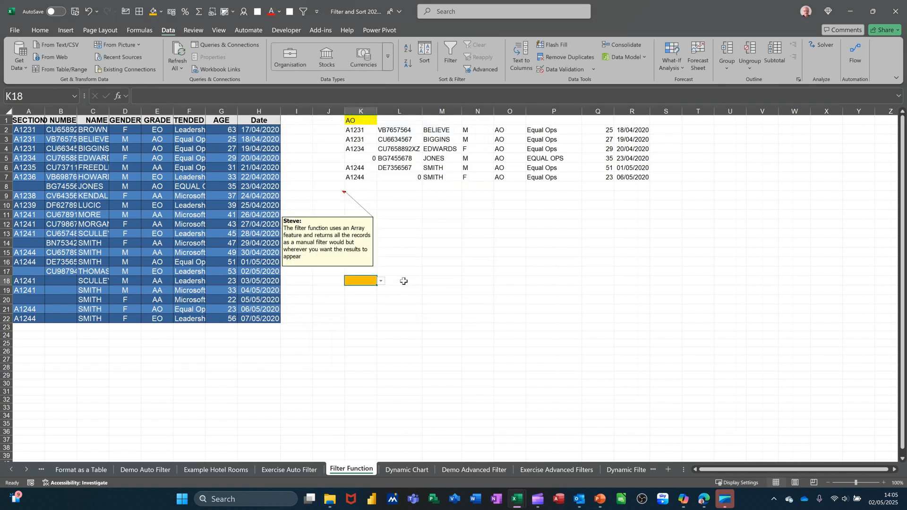
{"action": "left_click", "coordinate": [381, 281]}
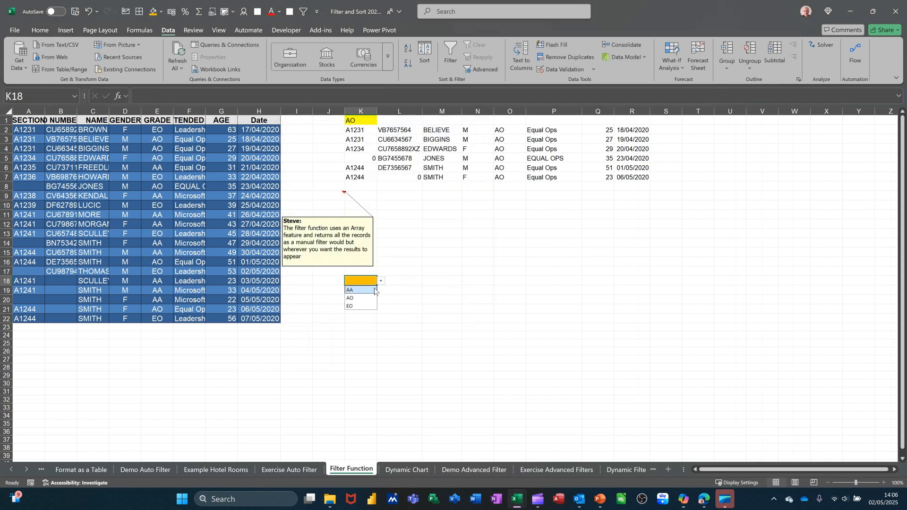
{"action": "left_click", "coordinate": [364, 290]}
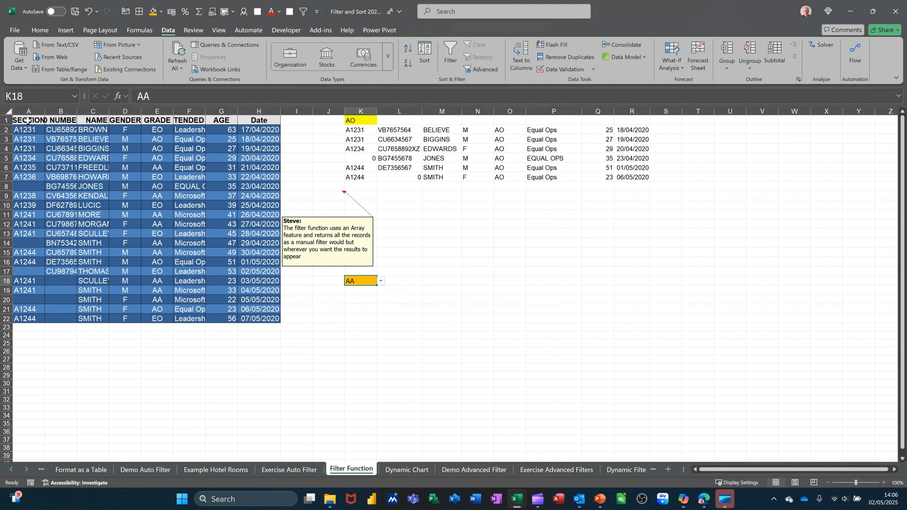
Copy the table's header row A1:H1 to L17:S17
{"action": "left_click_drag", "start_coordinate": [27, 121], "coordinate": [668, 273]}
{"action": "key", "text": "ctrl"}
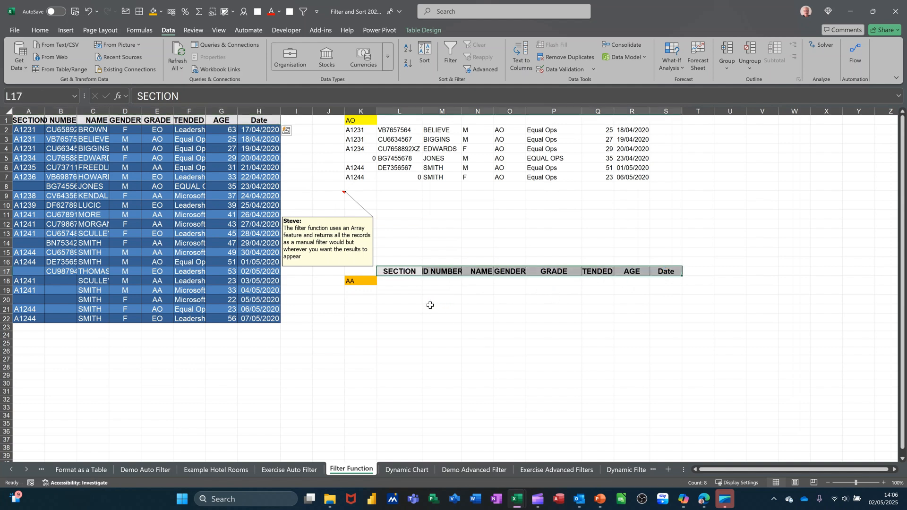
Enter =FILTER(Table15,Table15[GRADE]=K18) in L18 beneath the copied headers
{"action": "key", "text": "Down"}
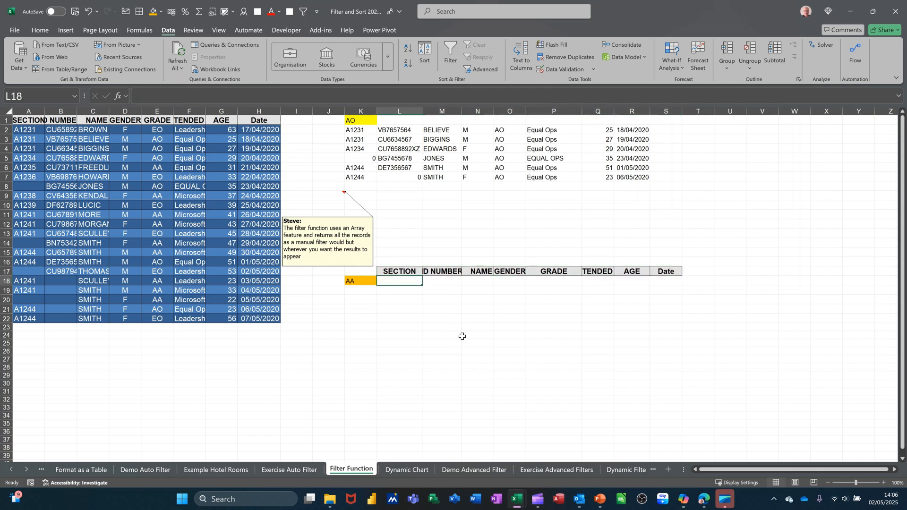
{"action": "type", "text": "=f"}
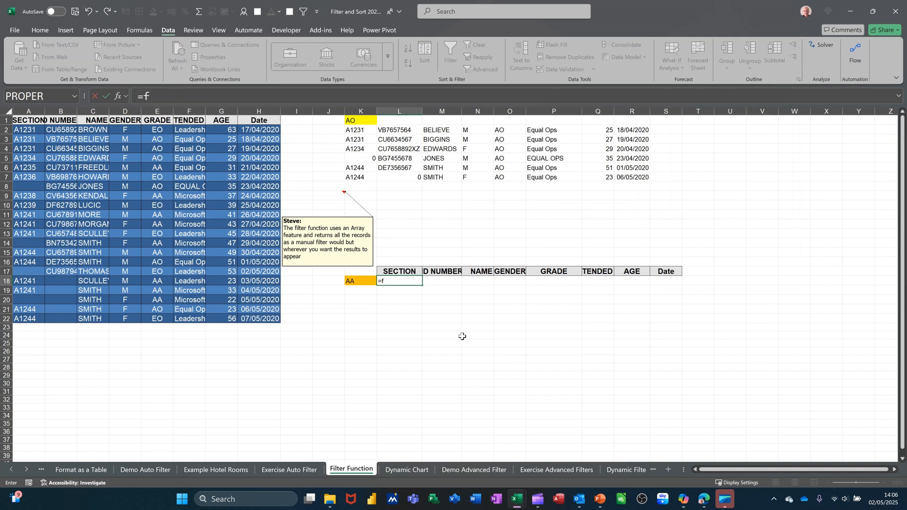
{"action": "type", "text": "ilt"}
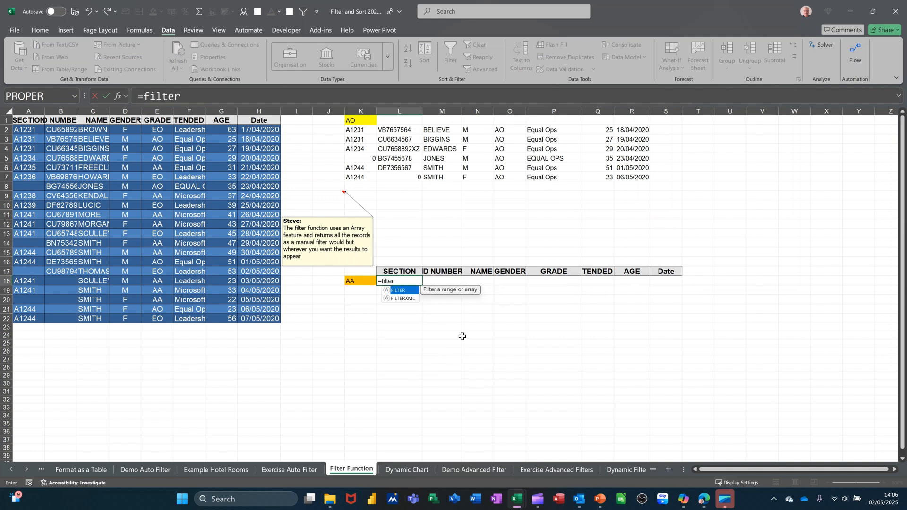
{"action": "type", "text": "er"}
{"action": "key", "text": "Tab"}
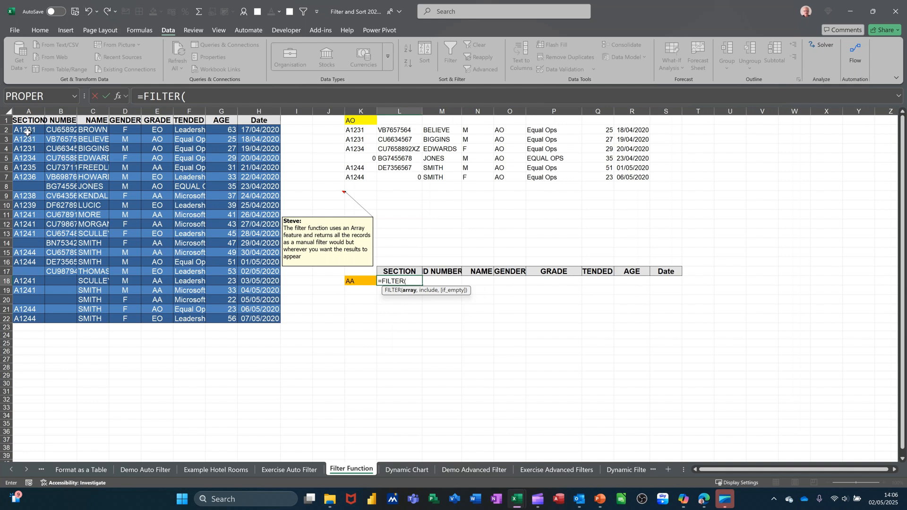
{"action": "left_click_drag", "start_coordinate": [29, 129], "coordinate": [250, 321]}
{"action": "type", "text": ","}
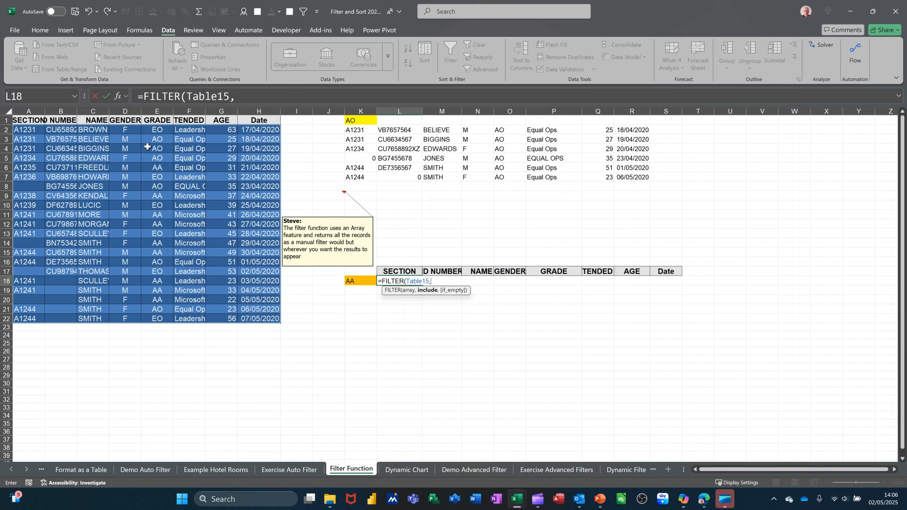
{"action": "left_click_drag", "start_coordinate": [155, 130], "coordinate": [154, 316]}
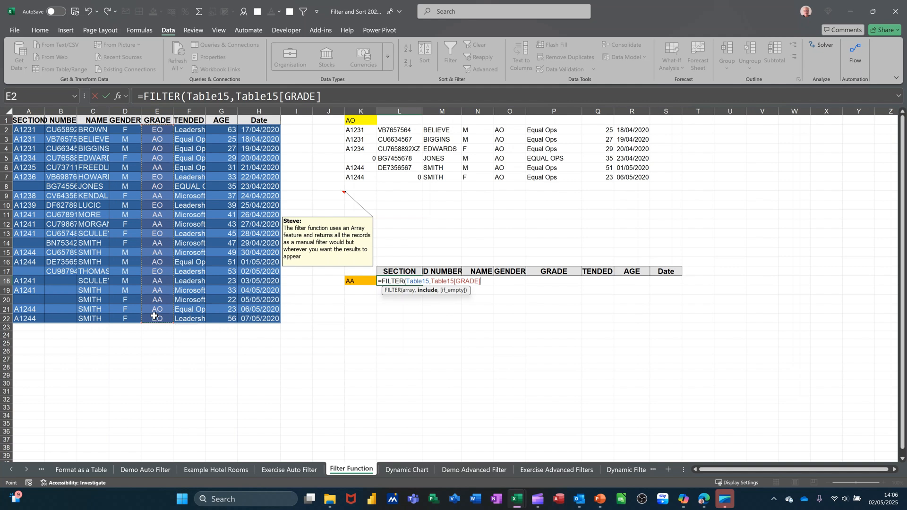
{"action": "type", "text": "="}
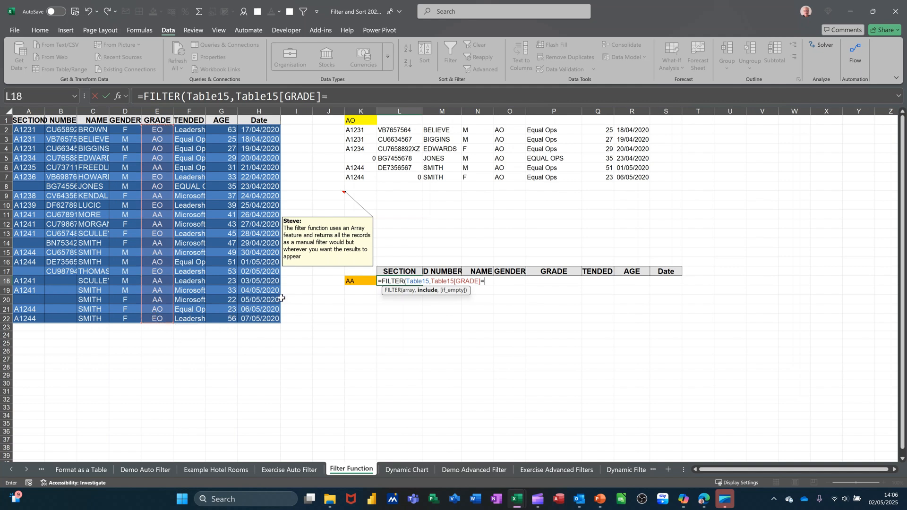
{"action": "left_click", "coordinate": [365, 282]}
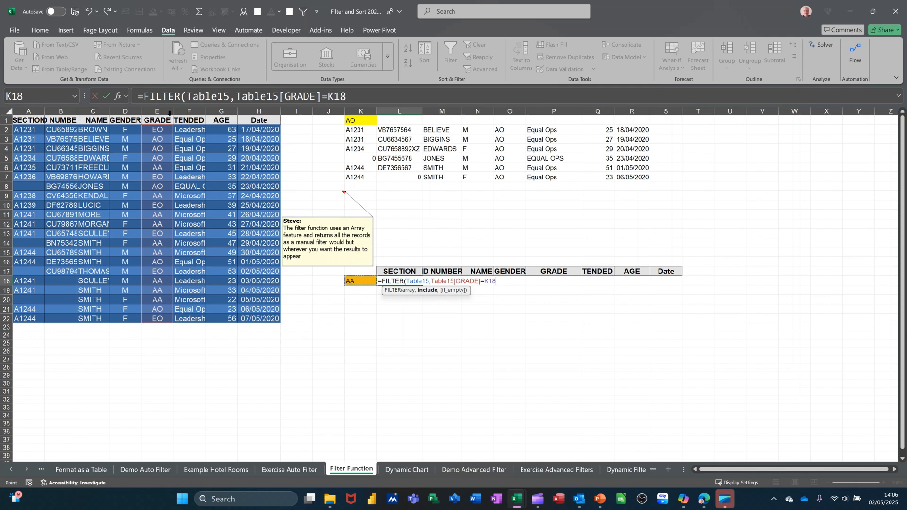
{"action": "left_click", "coordinate": [109, 95]}
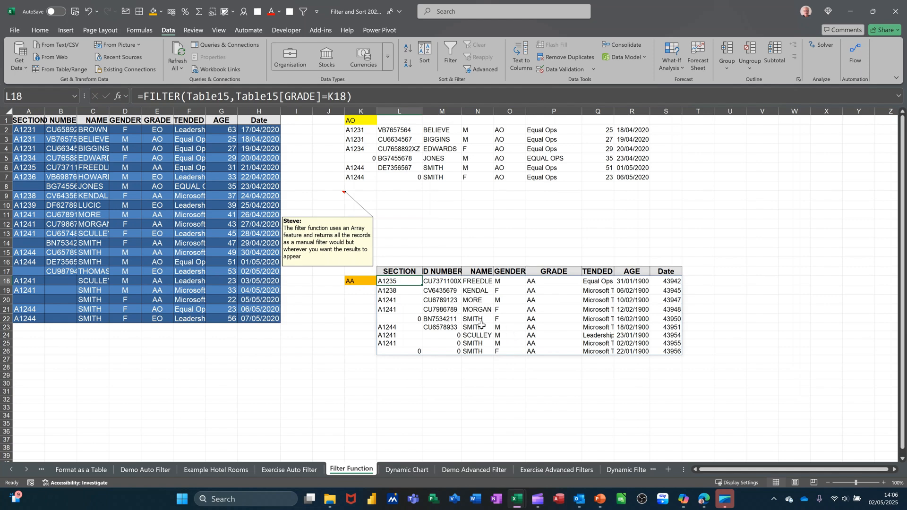
Switch the grade in K18 to AO from its drop-down and select a cell in the filtered results
{"action": "left_click", "coordinate": [354, 283]}
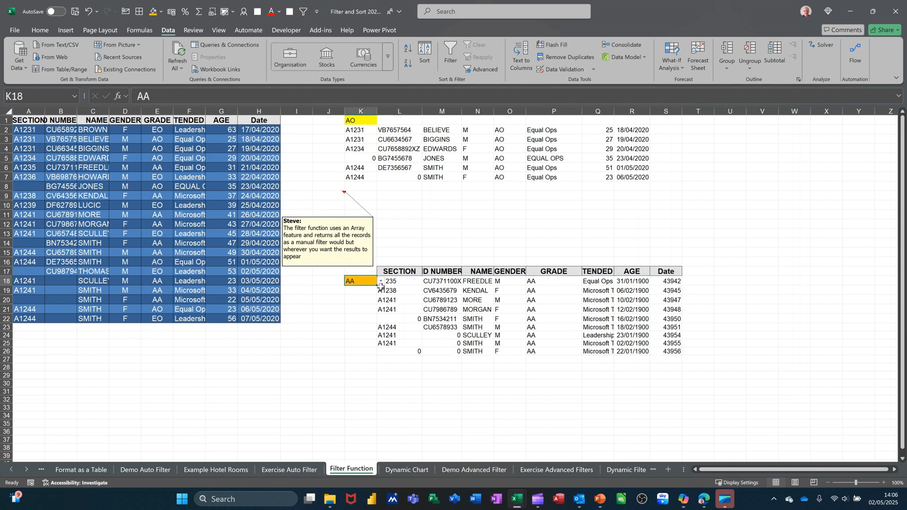
{"action": "left_click", "coordinate": [380, 282]}
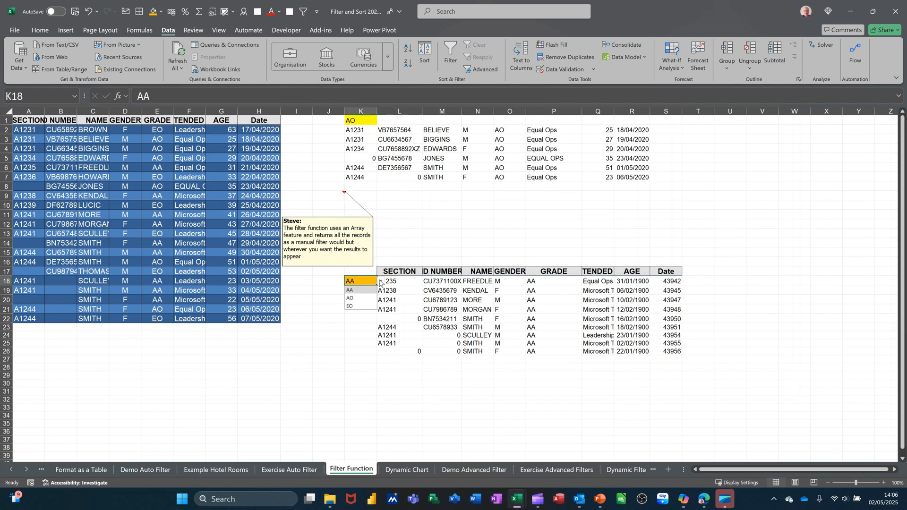
{"action": "left_click", "coordinate": [358, 299]}
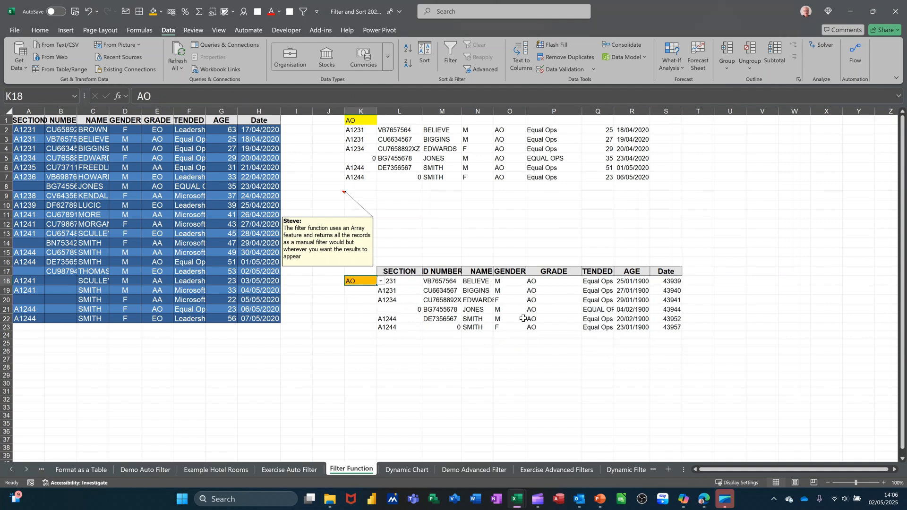
{"action": "left_click", "coordinate": [404, 296]}
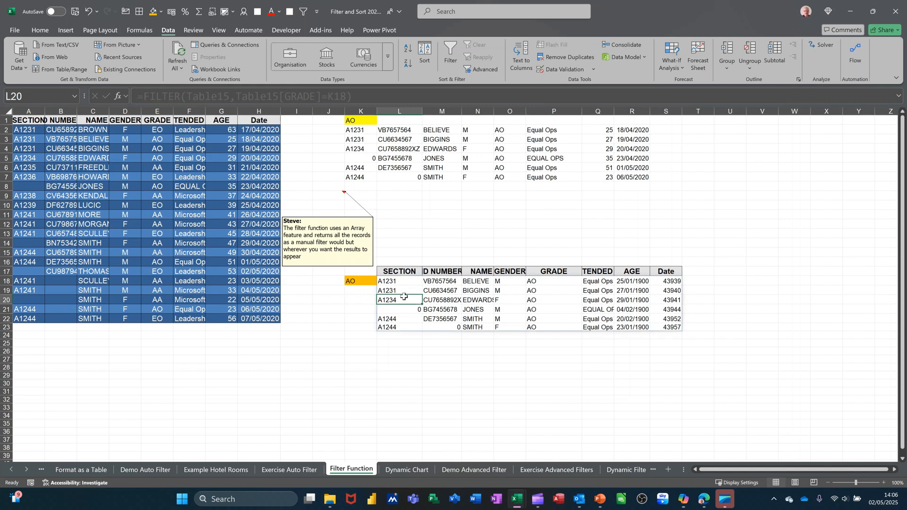
On the Demo Advanced Filter sheet, enter AO as the grade criterion in E2
{"action": "key", "text": "ctrl+Page_Down"}
{"action": "key", "text": "ctrl+Page_Down"}
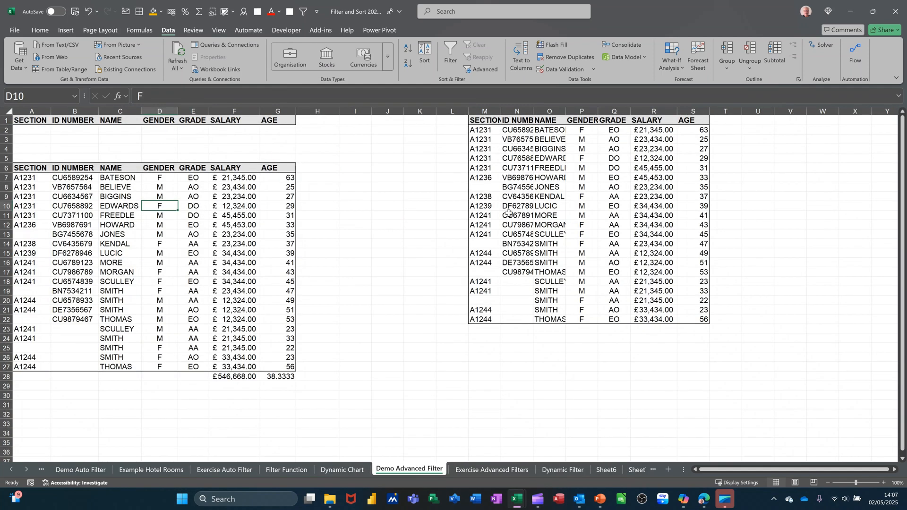
{"action": "left_click", "coordinate": [195, 131]}
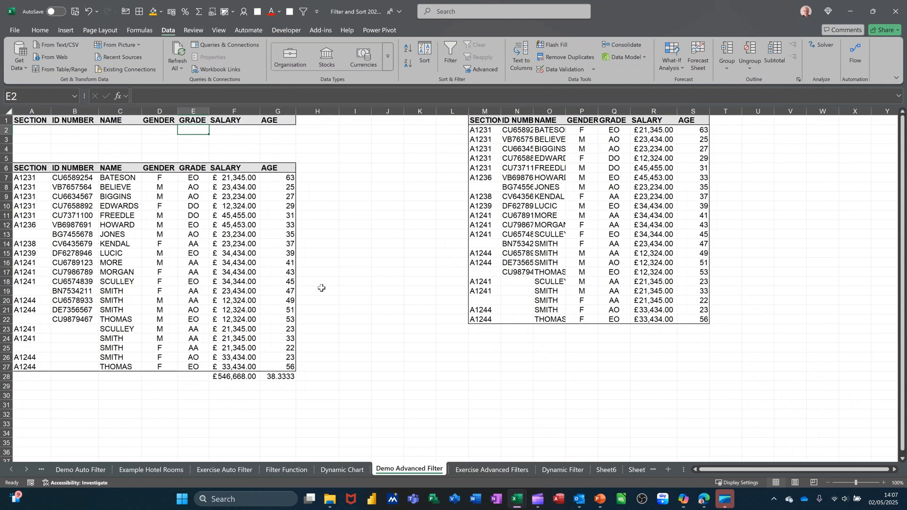
{"action": "type", "text": "A"}
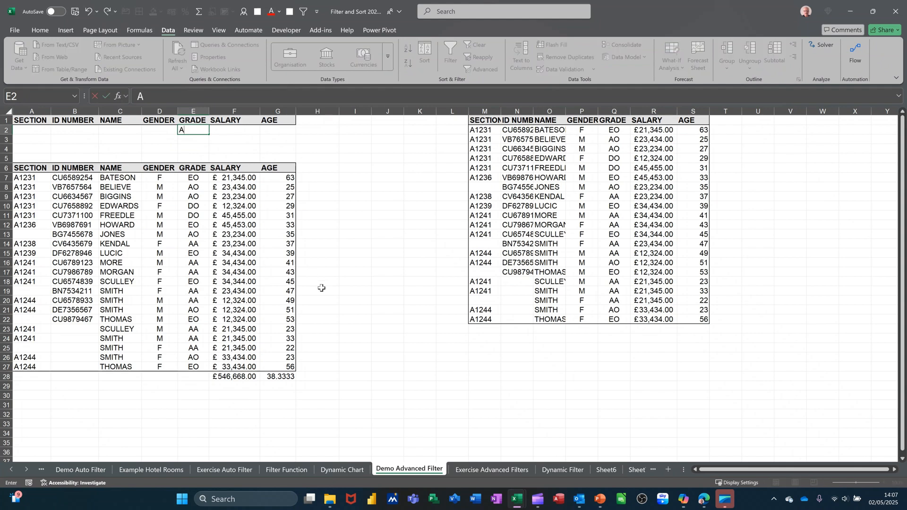
{"action": "type", "text": "O"}
{"action": "left_click", "coordinate": [196, 209]}
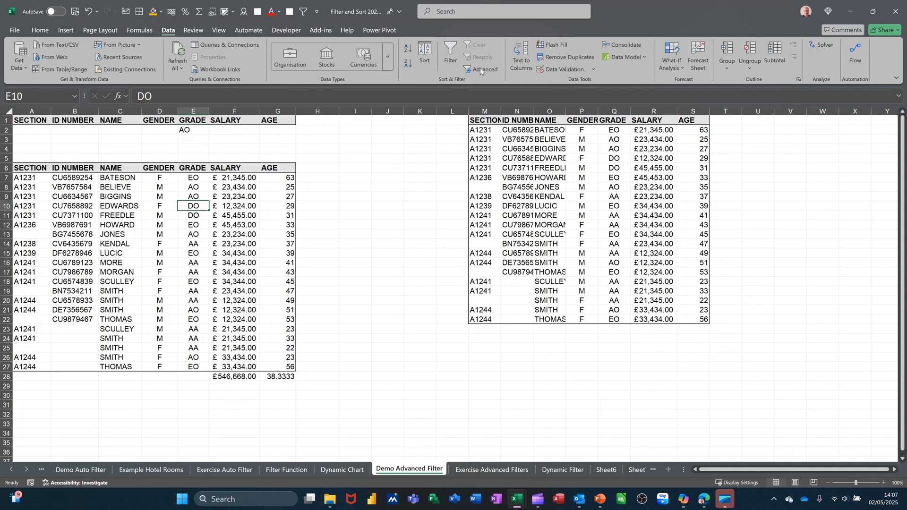
Run the Advanced Filter on A6:G27 with criteria range A1:G4, copying the records to another location at M1:S1
{"action": "left_click", "coordinate": [482, 70]}
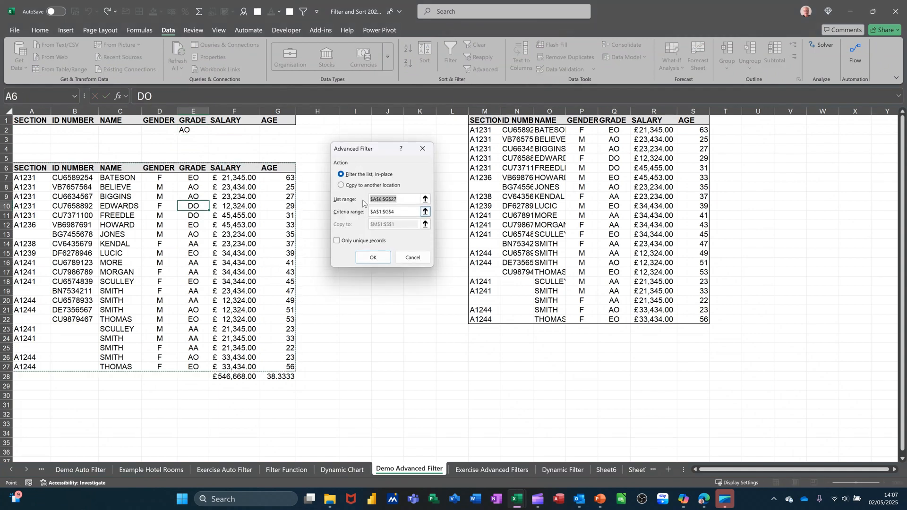
{"action": "left_click", "coordinate": [341, 185]}
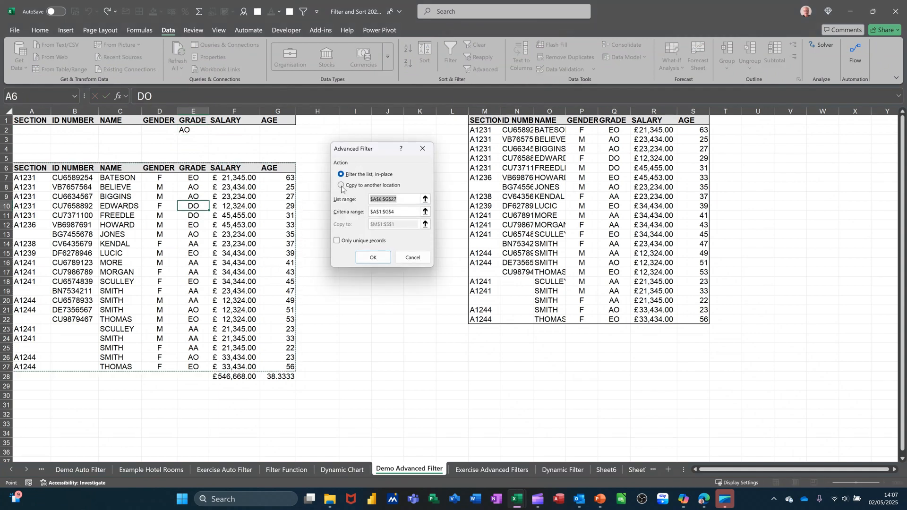
{"action": "left_click", "coordinate": [371, 257]}
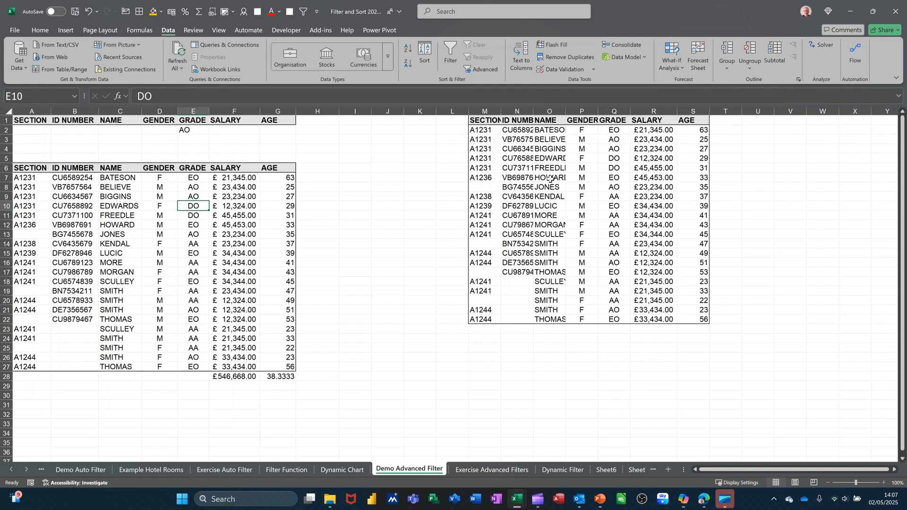
Fill the remaining grade criteria cells E3 and E4 with AO
{"action": "left_click", "coordinate": [196, 130]}
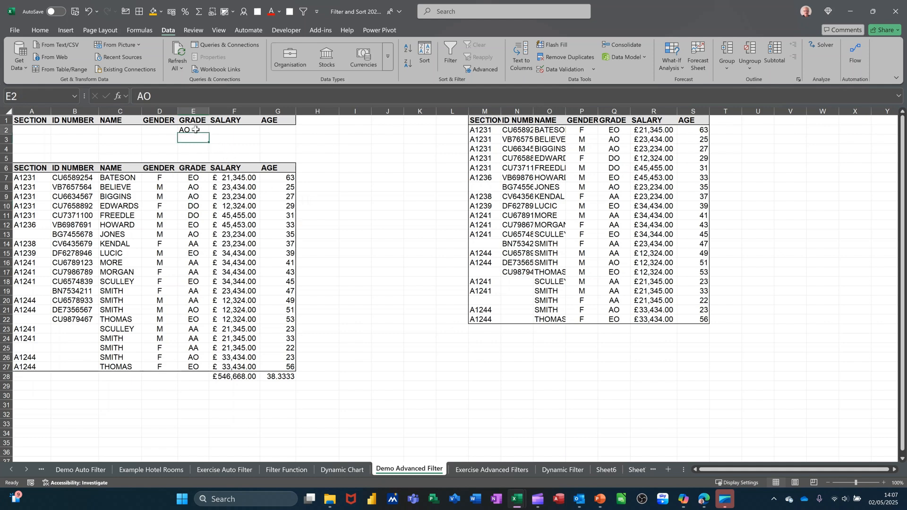
{"action": "left_click_drag", "start_coordinate": [208, 136], "coordinate": [209, 151]}
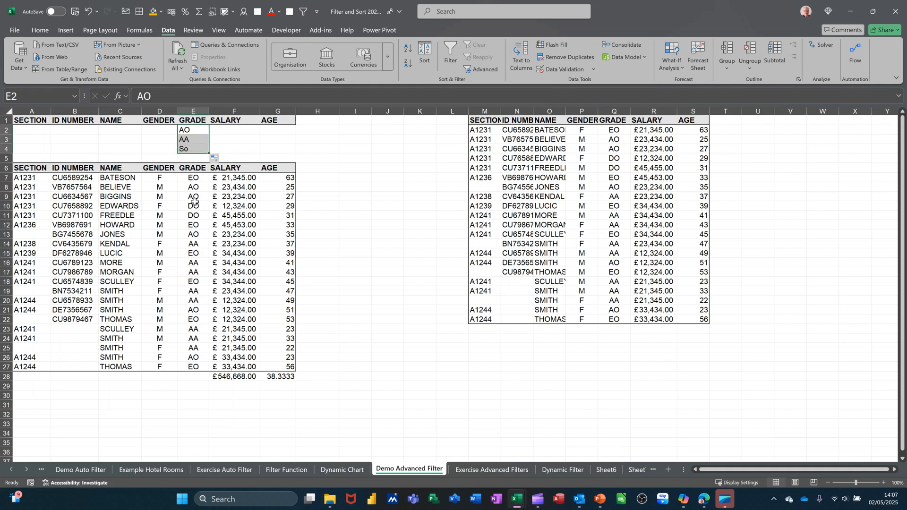
{"action": "left_click", "coordinate": [192, 139]}
{"action": "type", "text": "AO"}
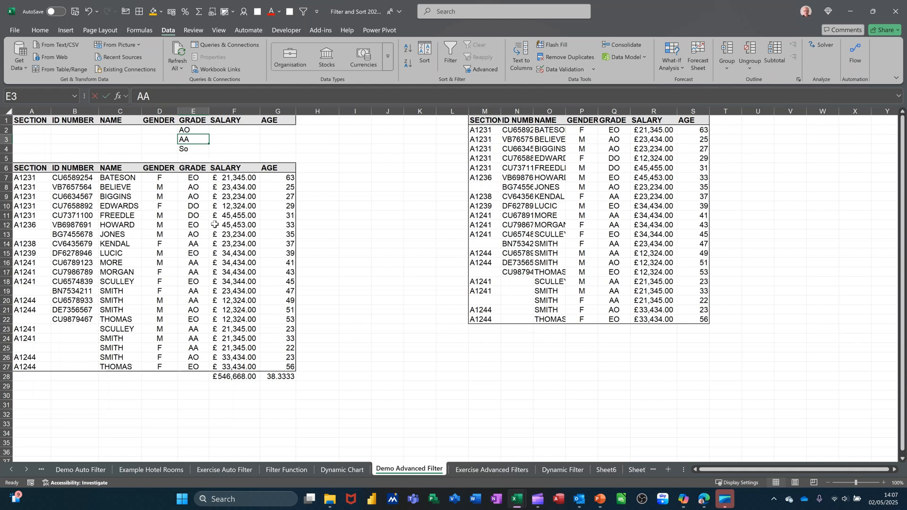
{"action": "key", "text": "Return"}
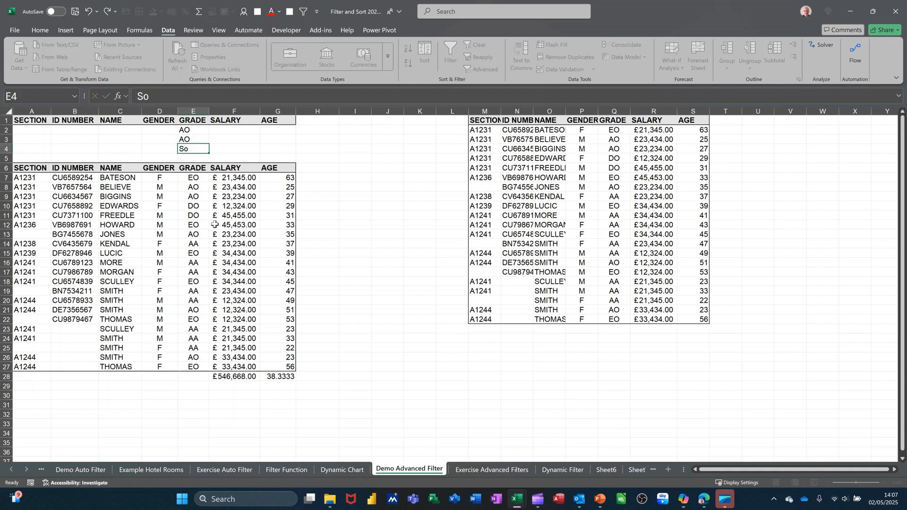
{"action": "type", "text": "AO"}
{"action": "left_click", "coordinate": [208, 216]}
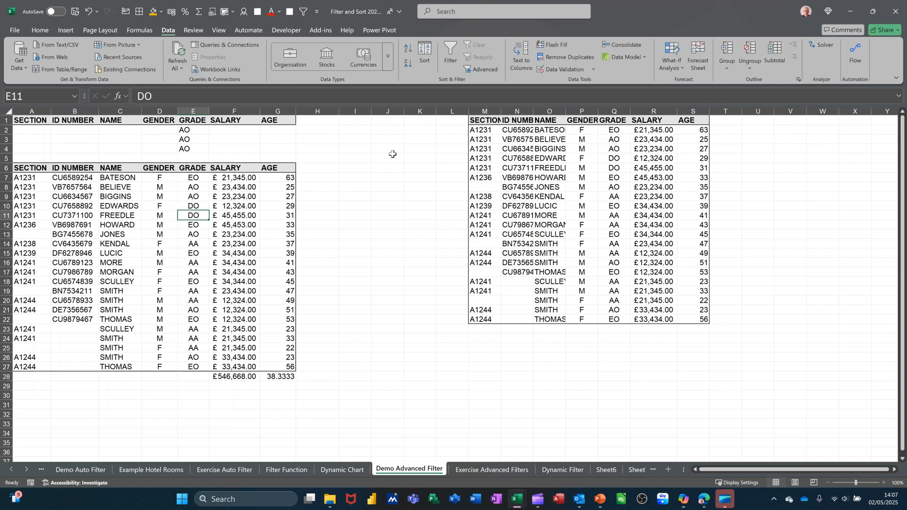
Rerun the Advanced Filter with the completed AO criteria in A1:G4, copying the matching records to M1:S1
{"action": "left_click", "coordinate": [485, 70]}
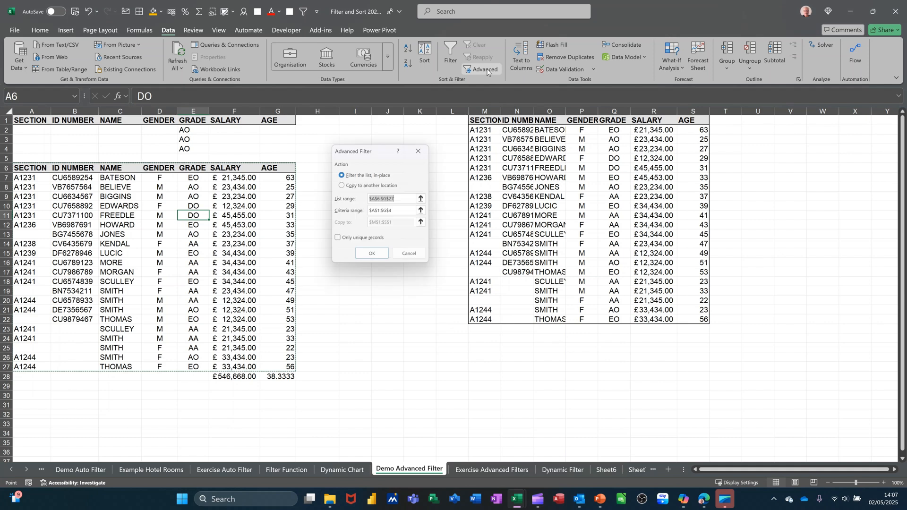
{"action": "left_click", "coordinate": [350, 185]}
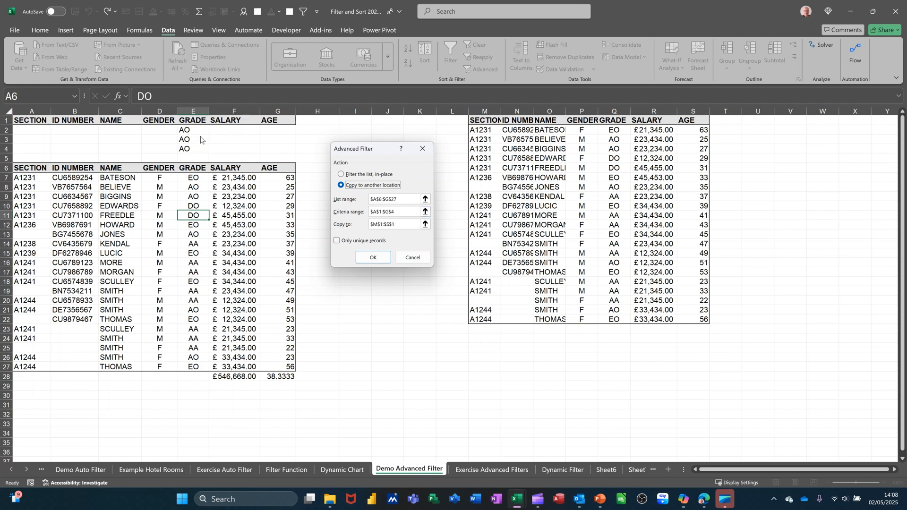
{"action": "left_click", "coordinate": [368, 259]}
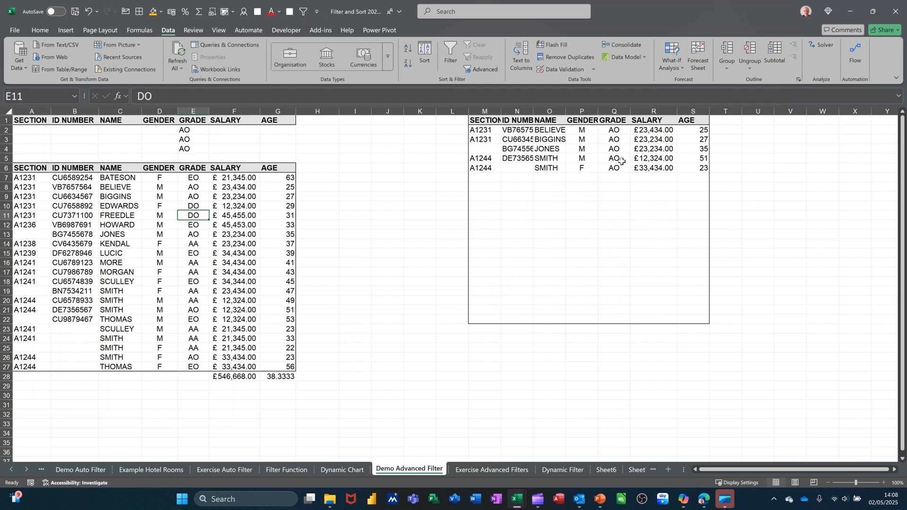
Inspect the formula beneath the Salary column in F28
{"action": "left_click", "coordinate": [160, 231]}
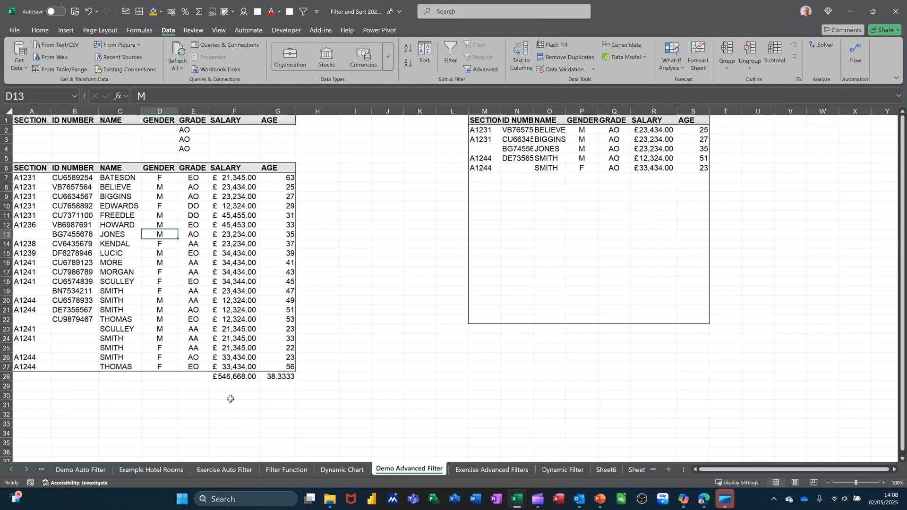
{"action": "left_click", "coordinate": [236, 381]}
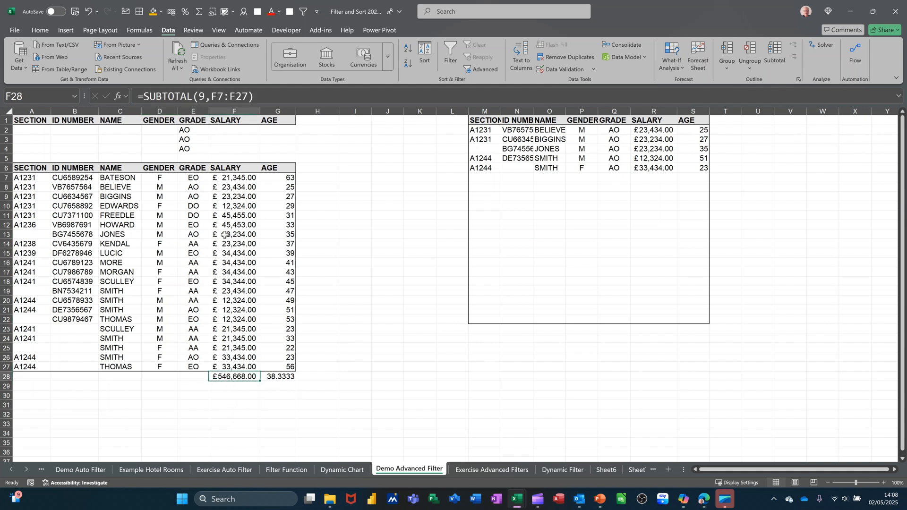
Label cell H2 as DSUM and clear the criteria cells A2:G4 beneath the upper headings
{"action": "left_click", "coordinate": [326, 131]}
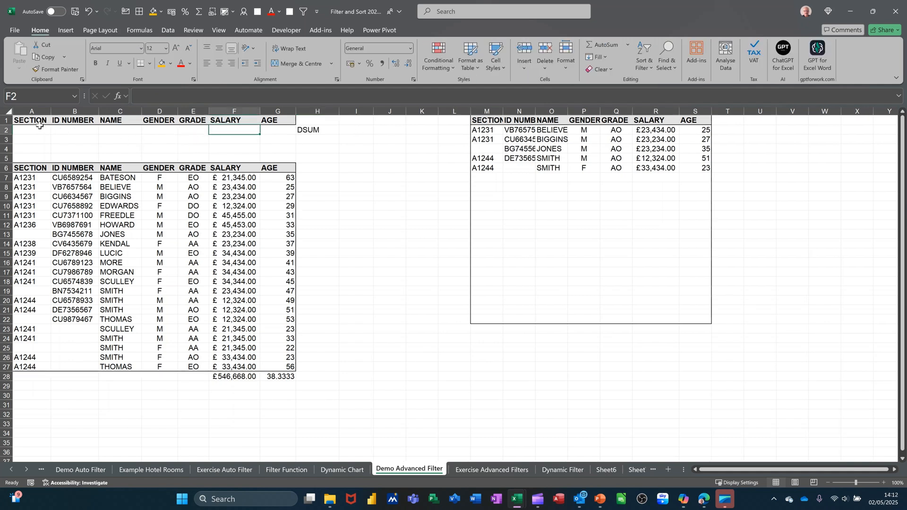
{"action": "mouse_move", "coordinate": [39, 126]}
{"action": "left_mouse_down"}
{"action": "mouse_move", "coordinate": [274, 140]}
{"action": "mouse_move", "coordinate": [271, 148]}
{"action": "left_mouse_up"}
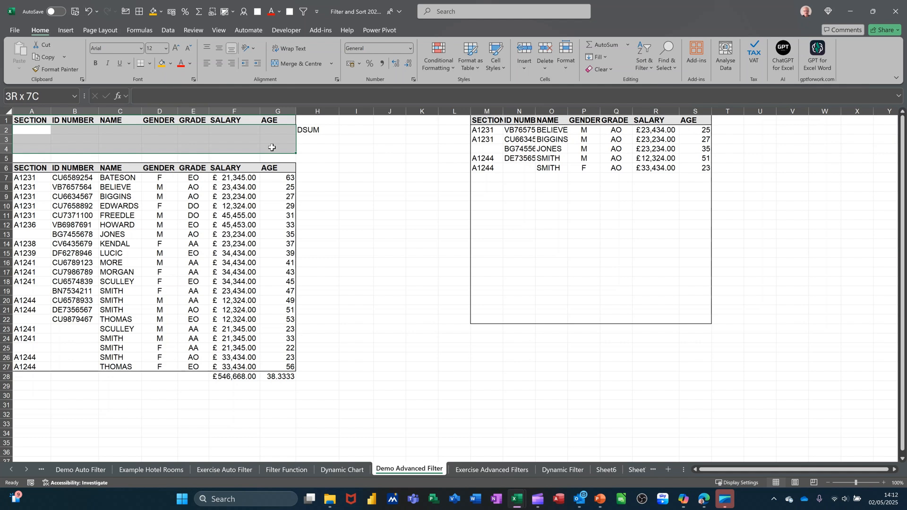
Enter =DSUM(Database,"Salary",Criteria) in I2, using A6:G27 as the database and A1:G4 as the criteria, and format it as accounting currency in pounds
{"action": "left_click", "coordinate": [355, 130]}
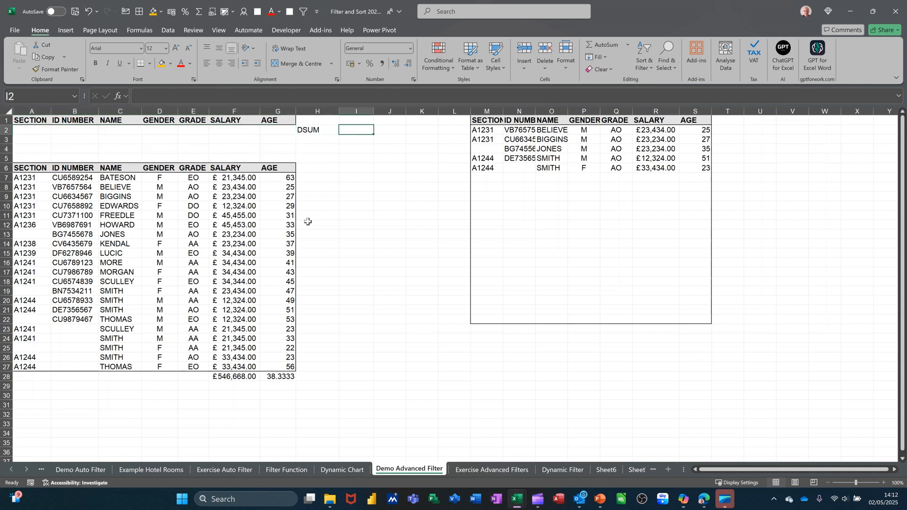
{"action": "type", "text": "=d"}
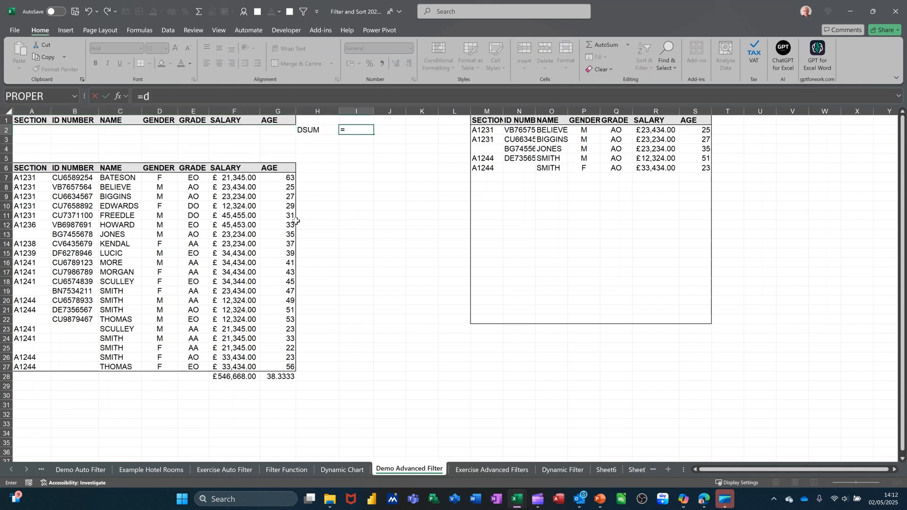
{"action": "type", "text": "sum"}
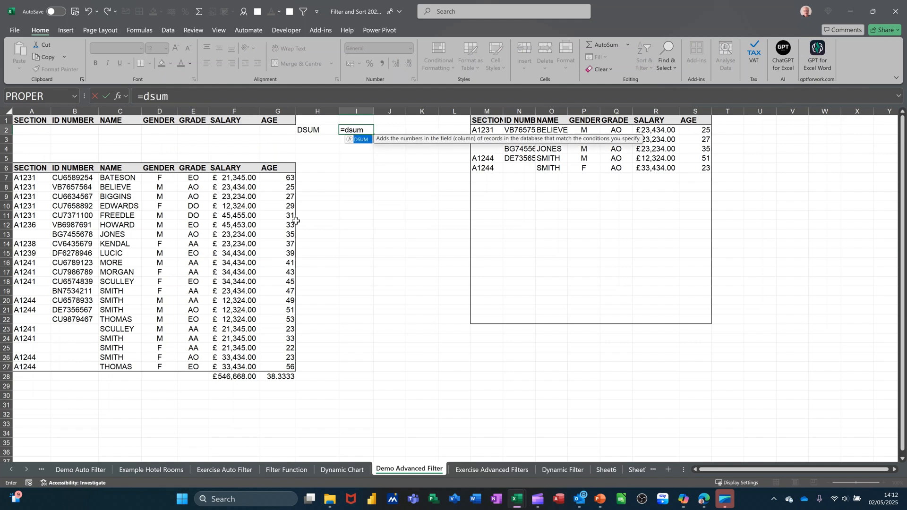
{"action": "key", "text": "Tab"}
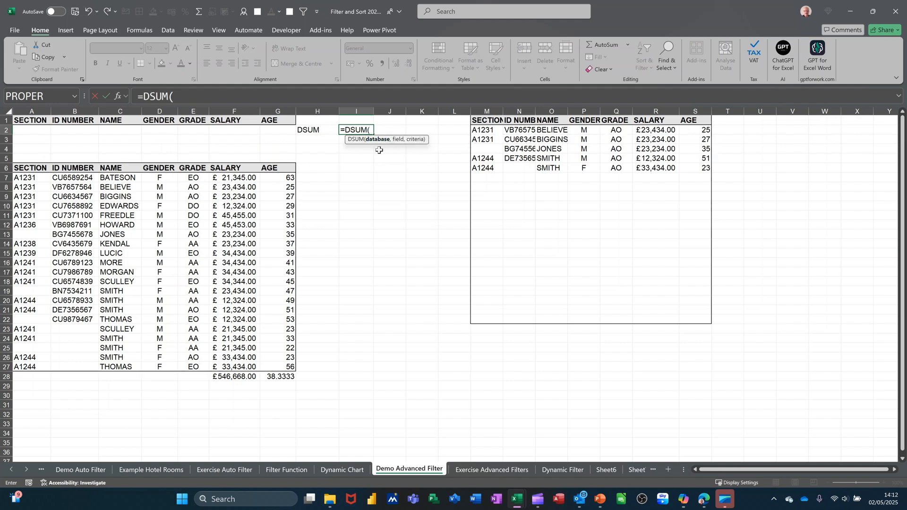
{"action": "mouse_move", "coordinate": [26, 168]}
{"action": "left_mouse_down"}
{"action": "mouse_move", "coordinate": [187, 255]}
{"action": "mouse_move", "coordinate": [248, 333]}
{"action": "mouse_move", "coordinate": [290, 367]}
{"action": "mouse_move", "coordinate": [275, 370]}
{"action": "left_mouse_up"}
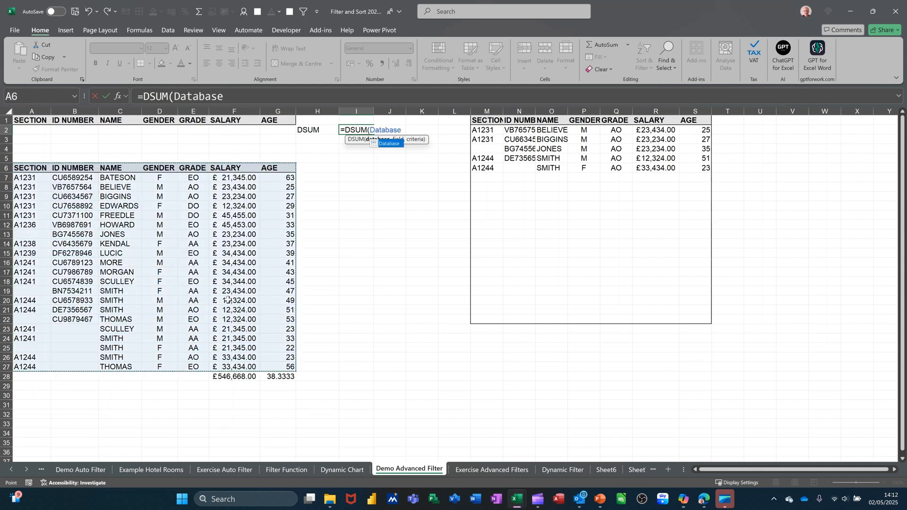
{"action": "type", "text": ","}
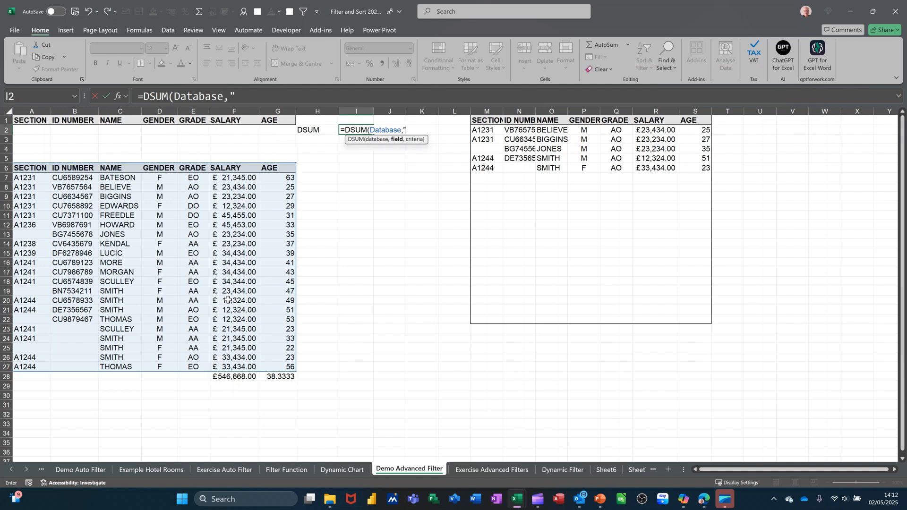
{"action": "type", "text": "\"Salary\","}
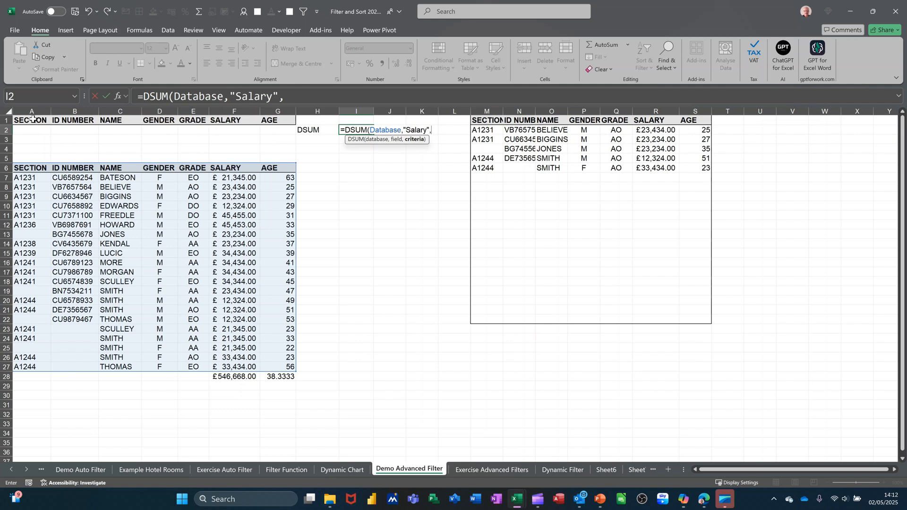
{"action": "left_click_drag", "start_coordinate": [31, 121], "coordinate": [267, 151]}
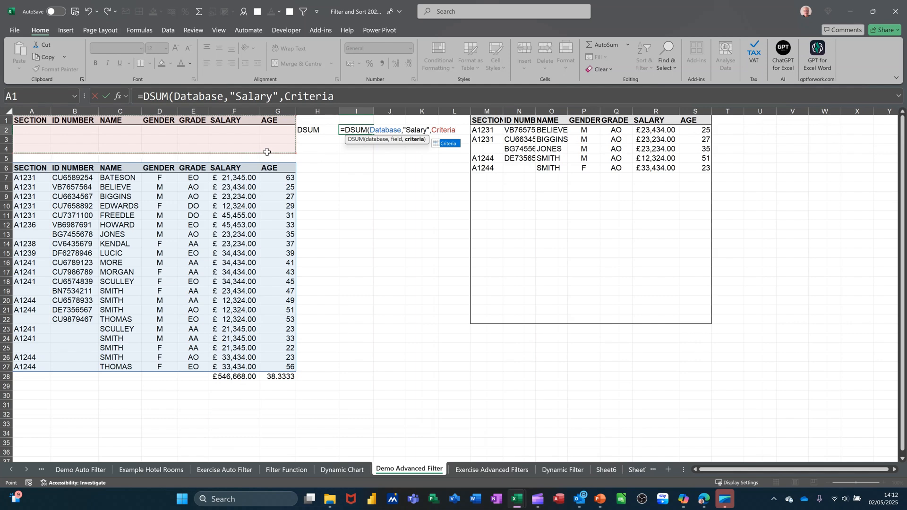
{"action": "left_click", "coordinate": [106, 96]}
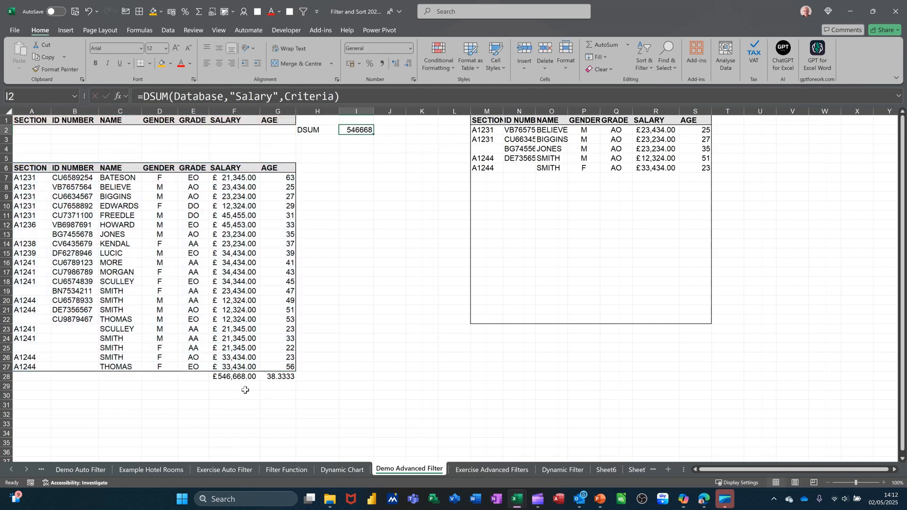
{"action": "left_click", "coordinate": [351, 63]}
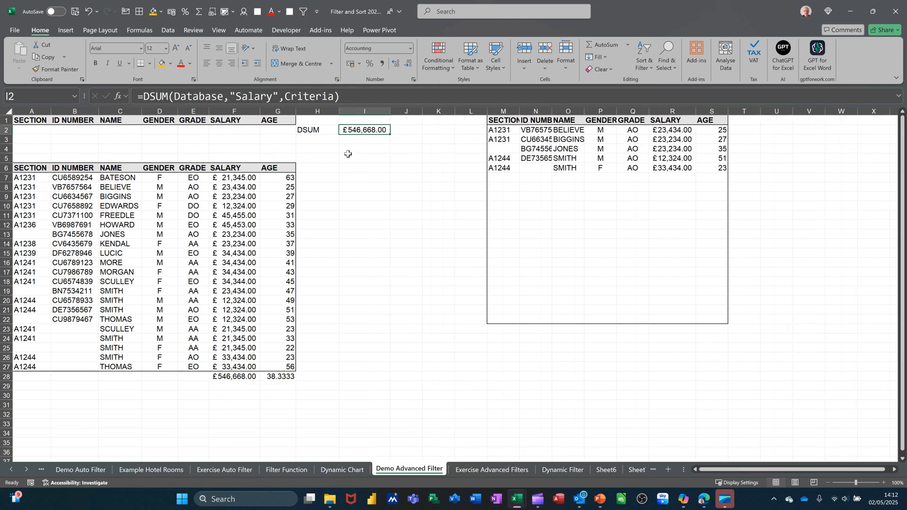
Enter f as the Gender criterion in D2 and fill it down to D4
{"action": "left_click", "coordinate": [161, 131]}
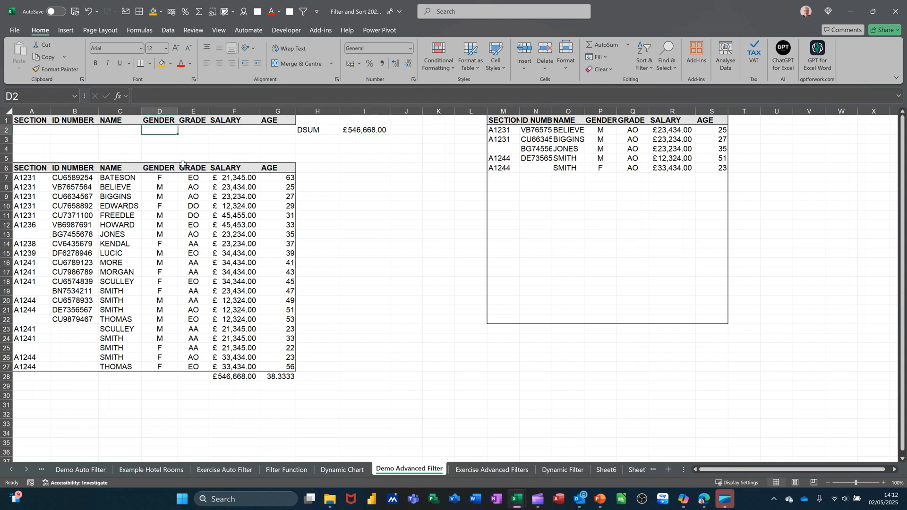
{"action": "type", "text": "f"}
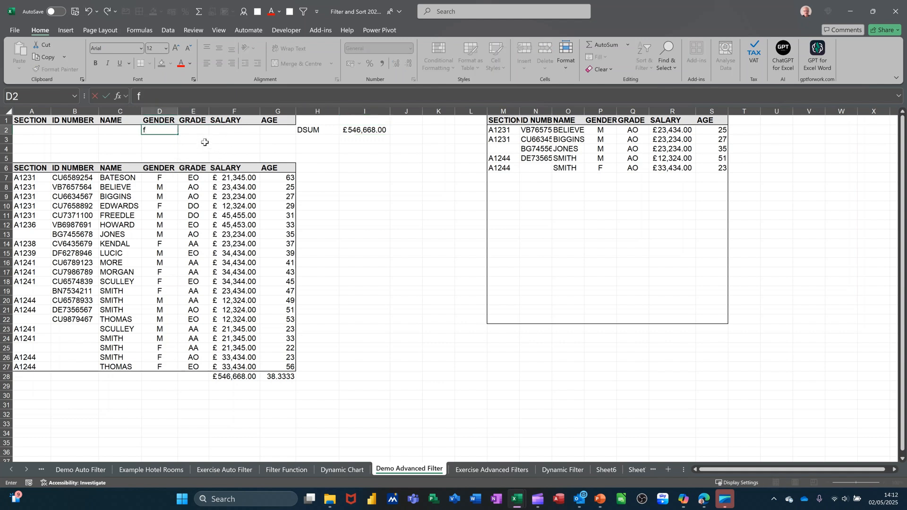
{"action": "left_click", "coordinate": [200, 141]}
{"action": "left_click", "coordinate": [157, 132]}
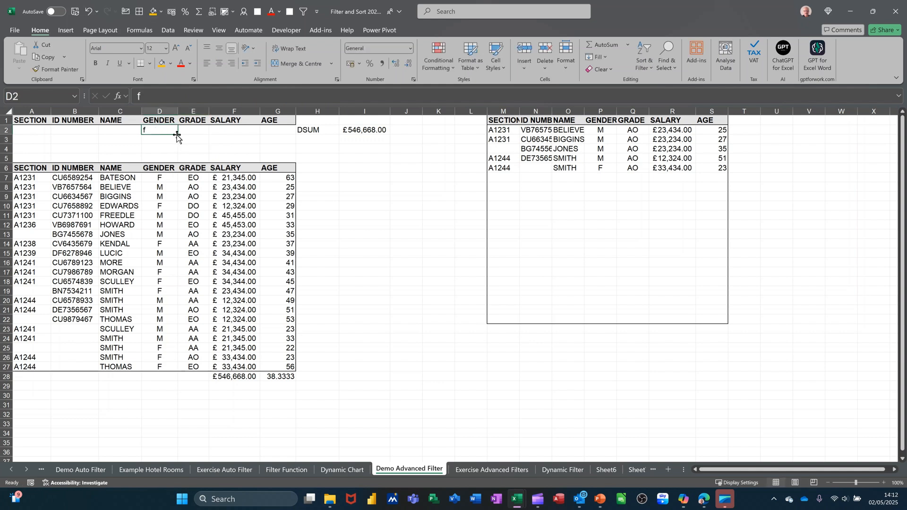
{"action": "left_click_drag", "start_coordinate": [177, 136], "coordinate": [183, 155]}
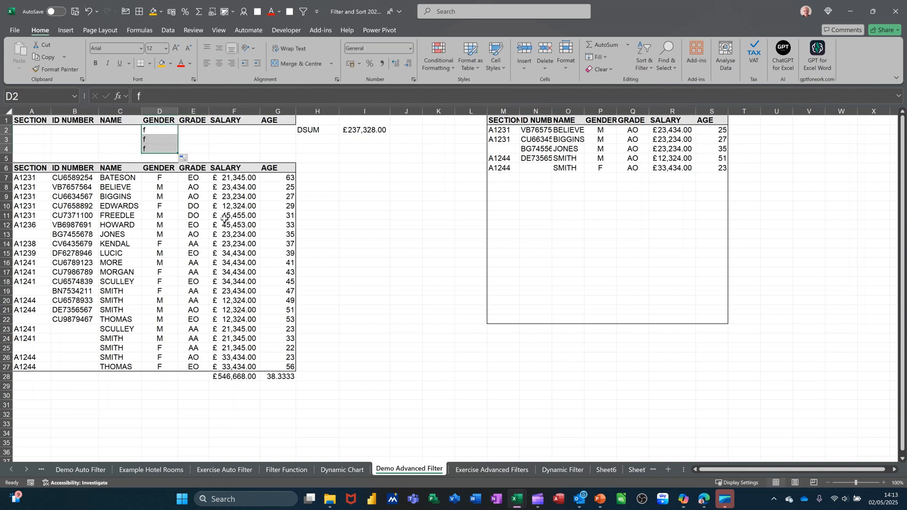
{"action": "left_click", "coordinate": [224, 218]}
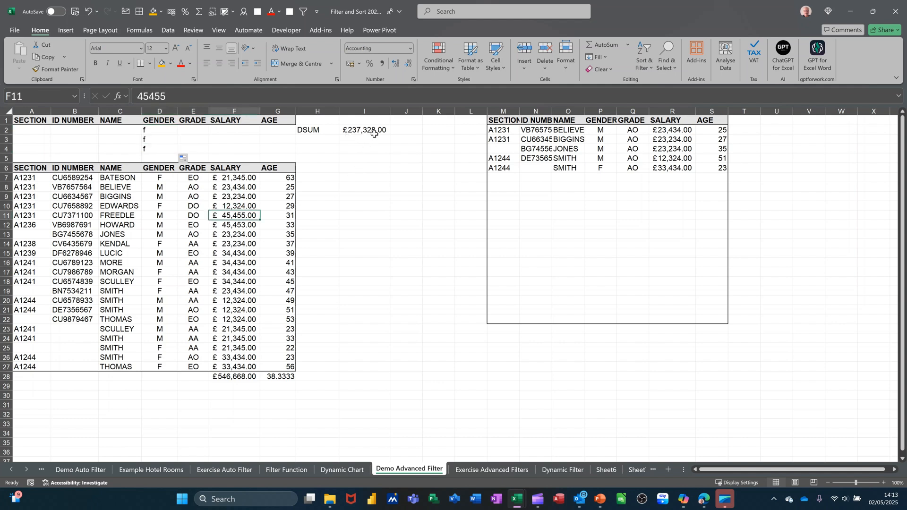
Add the labels Dcount in H3 and Daverage in H4 beneath the DSUM label
{"action": "left_click", "coordinate": [310, 138]}
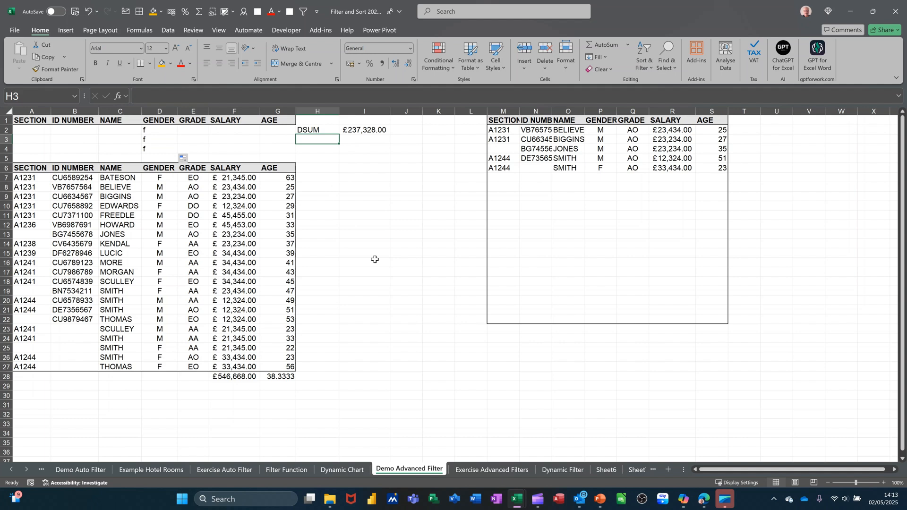
{"action": "type", "text": "D"}
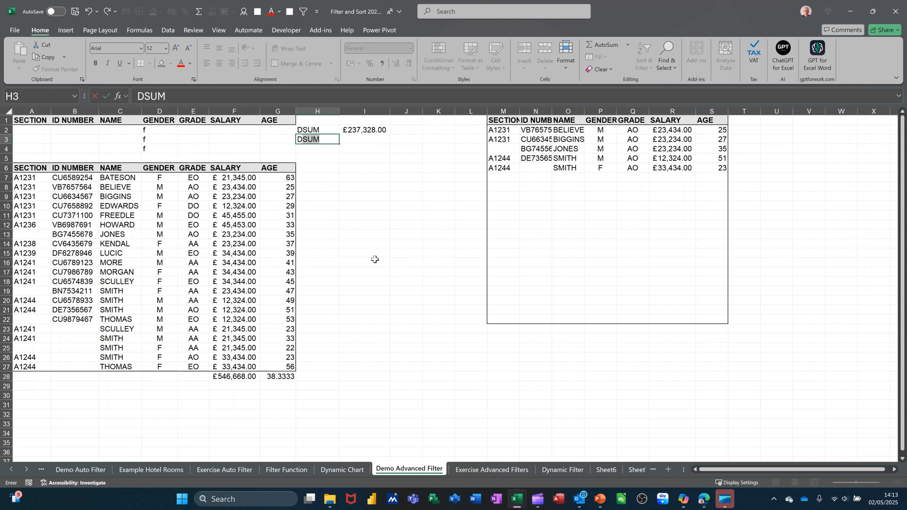
{"action": "type", "text": "count"}
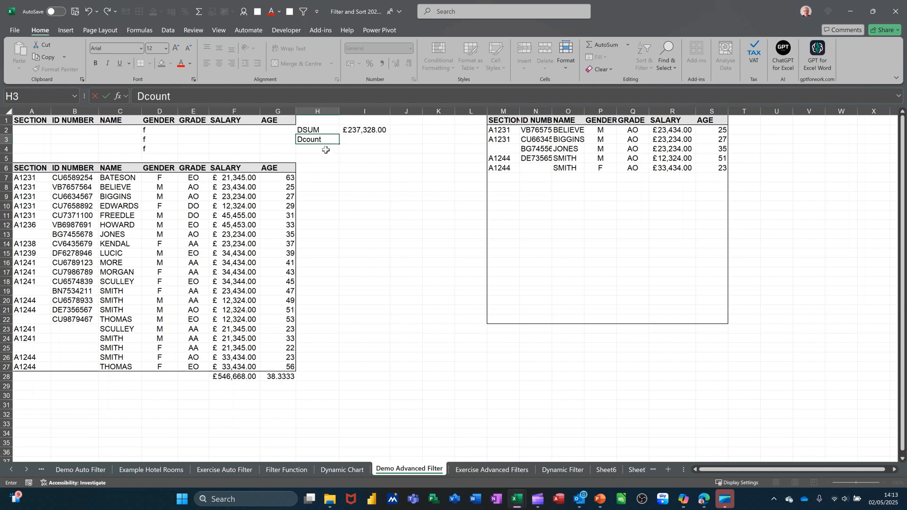
{"action": "key", "text": "Return"}
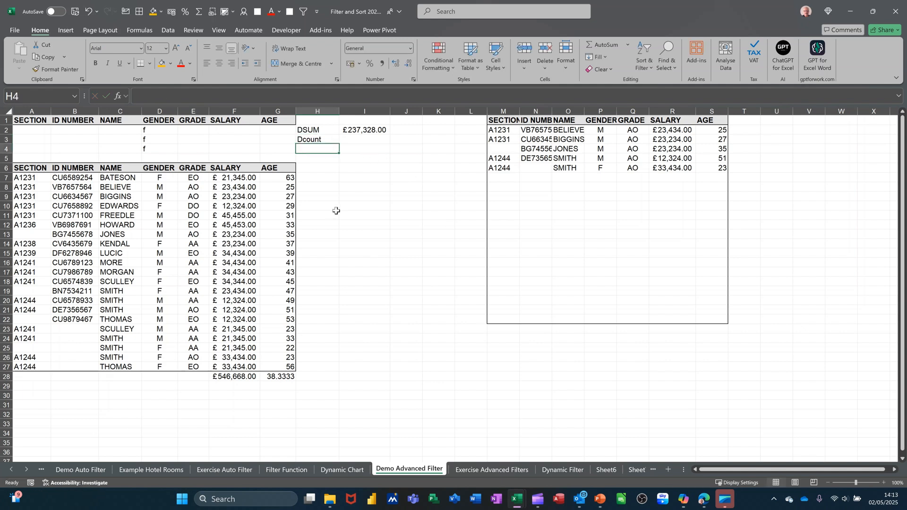
{"action": "type", "text": "Dav"}
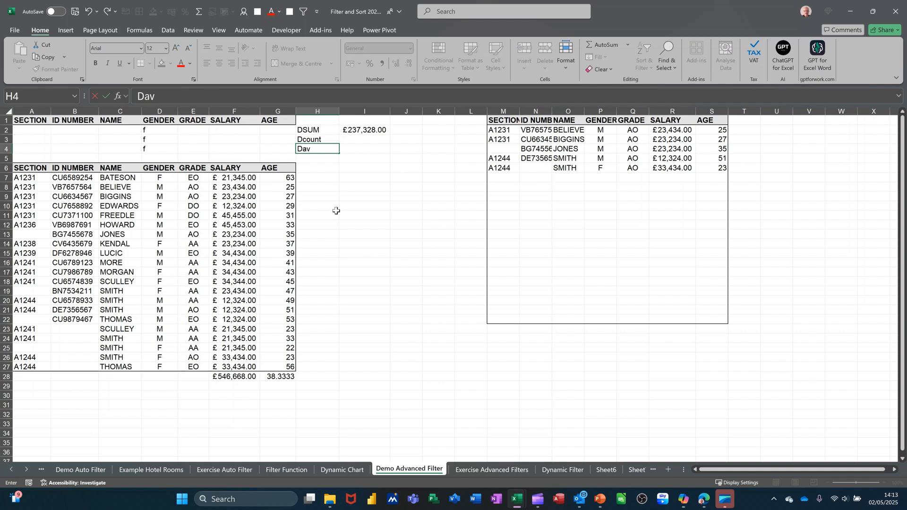
{"action": "type", "text": "erage"}
Enter =dcount(Database,"salary",Criteria) in I3, with A6:G27 as the database and A1:G4 as the criteria range
{"action": "left_click", "coordinate": [357, 140]}
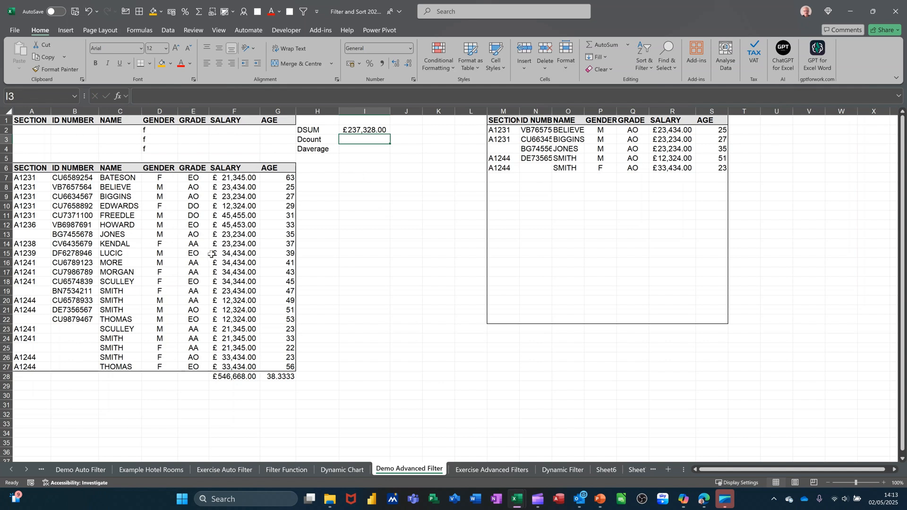
{"action": "type", "text": "="}
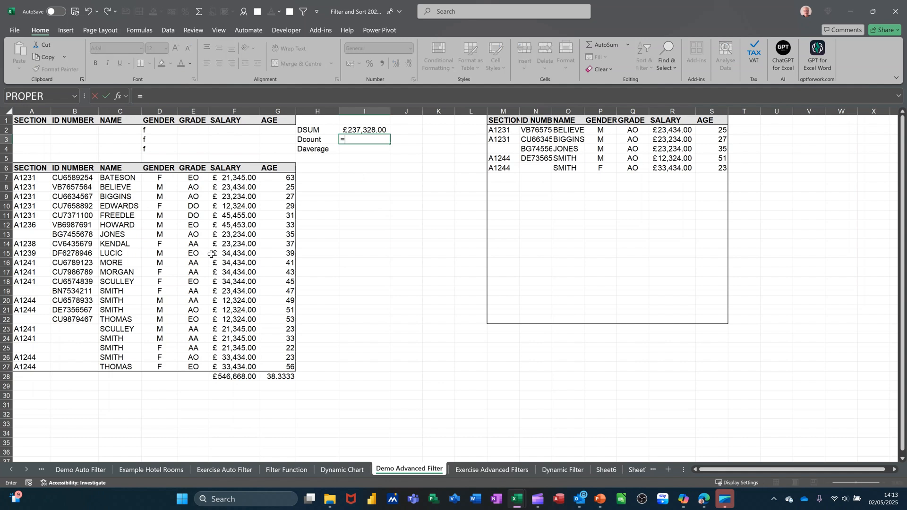
{"action": "type", "text": "dcoun"}
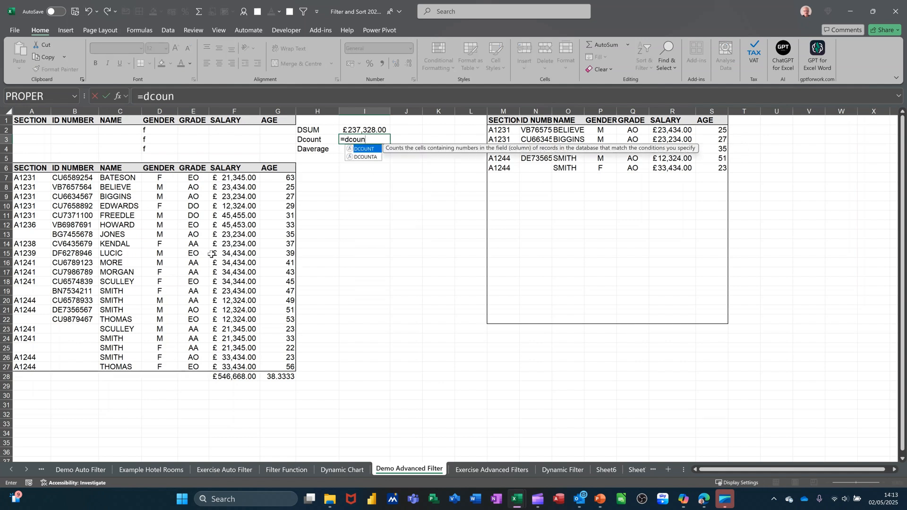
{"action": "type", "text": "t("}
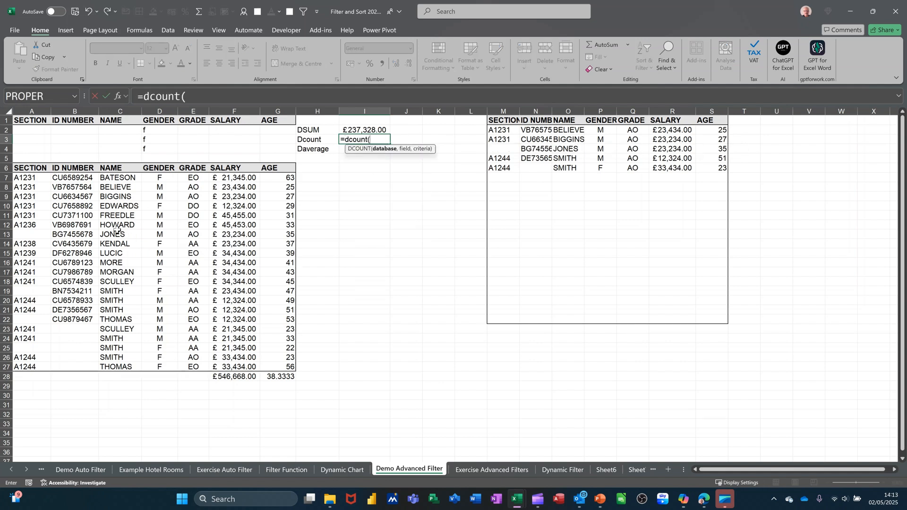
{"action": "left_click_drag", "start_coordinate": [30, 169], "coordinate": [272, 364]}
{"action": "type", "text": ","}
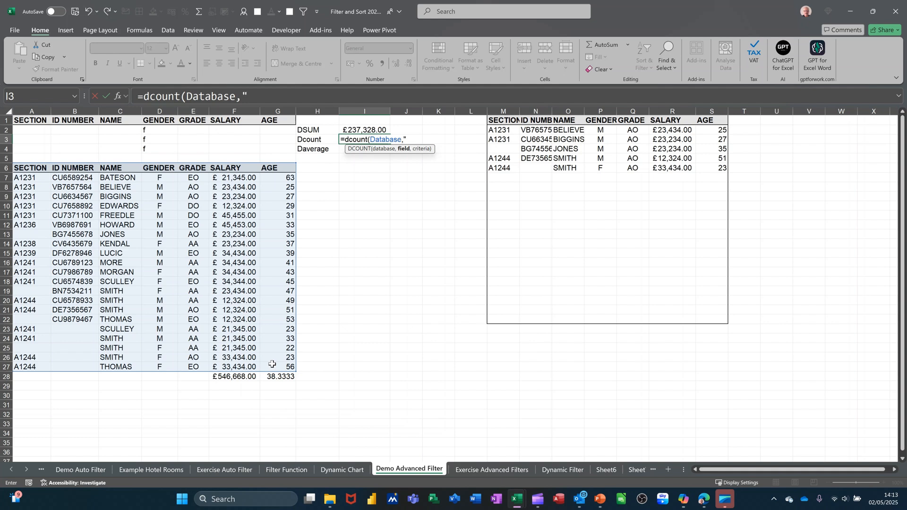
{"action": "type", "text": "\"salary\","}
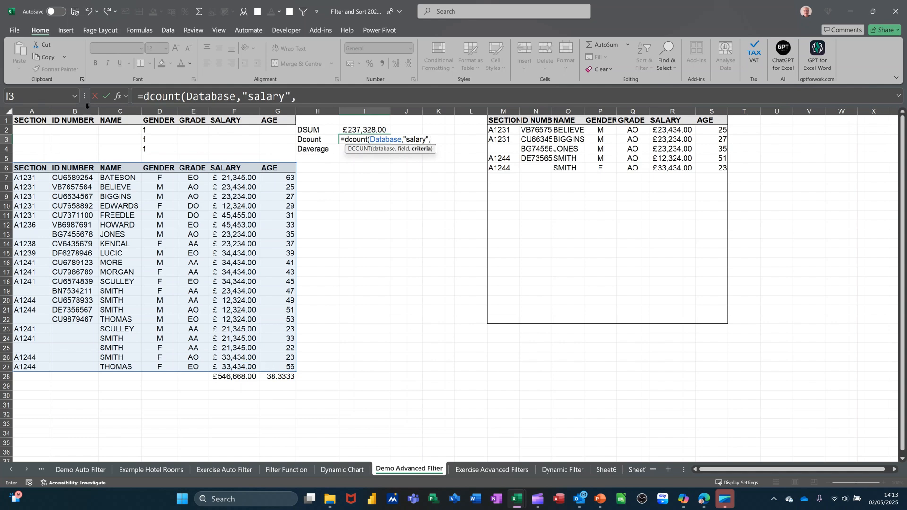
{"action": "left_click_drag", "start_coordinate": [23, 119], "coordinate": [265, 147]}
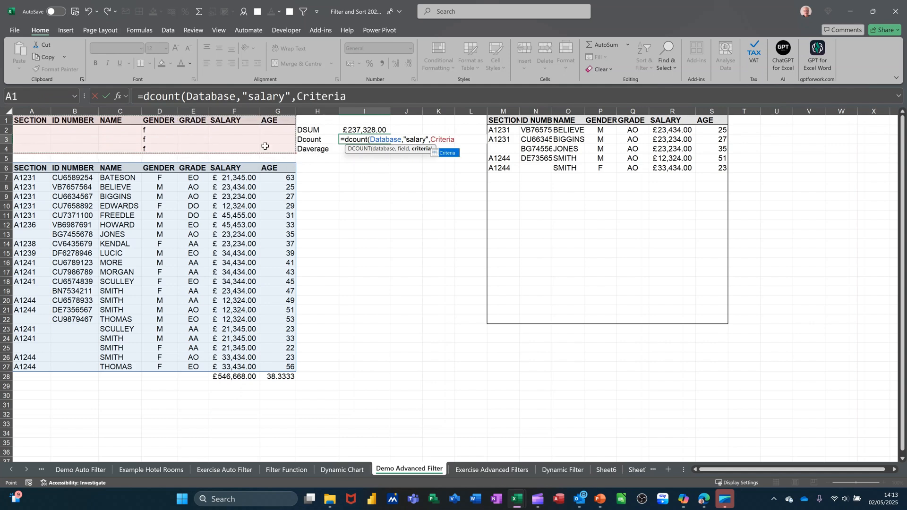
{"action": "left_click", "coordinate": [108, 97]}
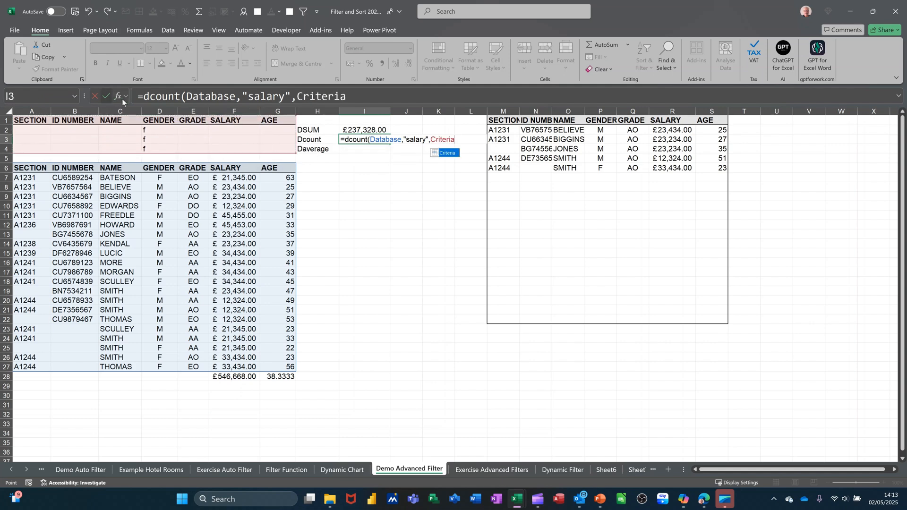
Enter =daverage(Database,"salary",Criteria) in I4, with A6:G27 as the database and A1:G4 as the criteria, and format it as accounting currency in pounds
{"action": "left_click", "coordinate": [372, 151]}
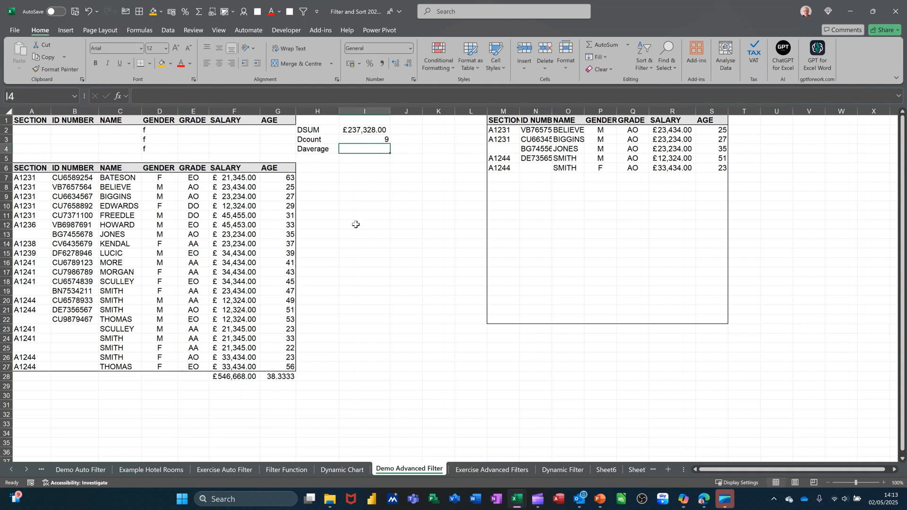
{"action": "type", "text": "="}
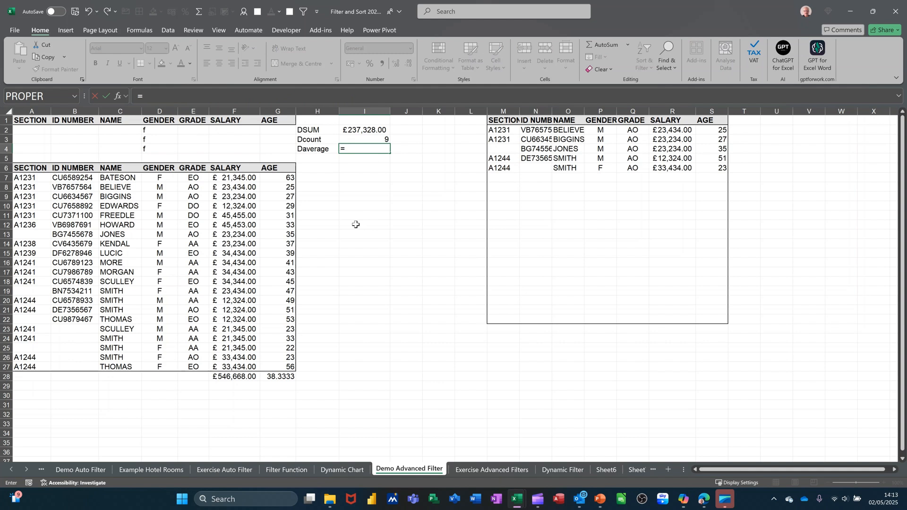
{"action": "type", "text": "daver"}
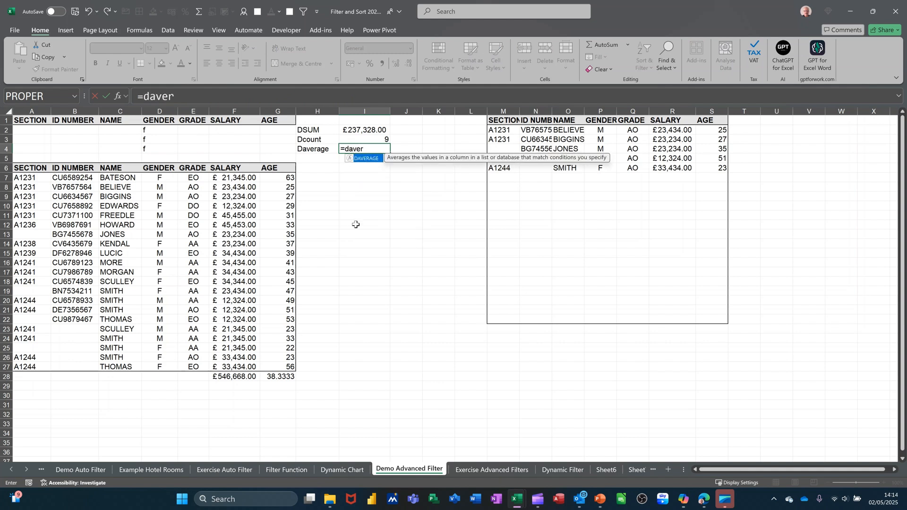
{"action": "type", "text": "age("}
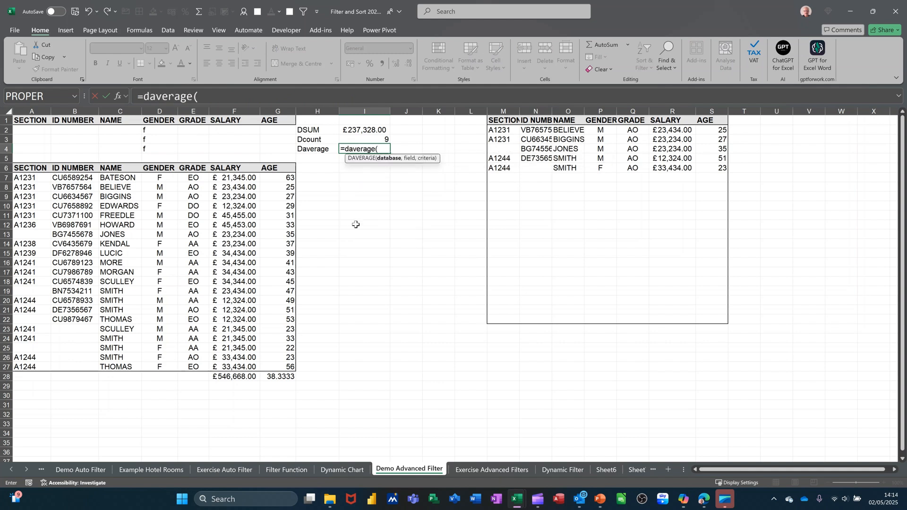
{"action": "left_click", "coordinate": [32, 169]}
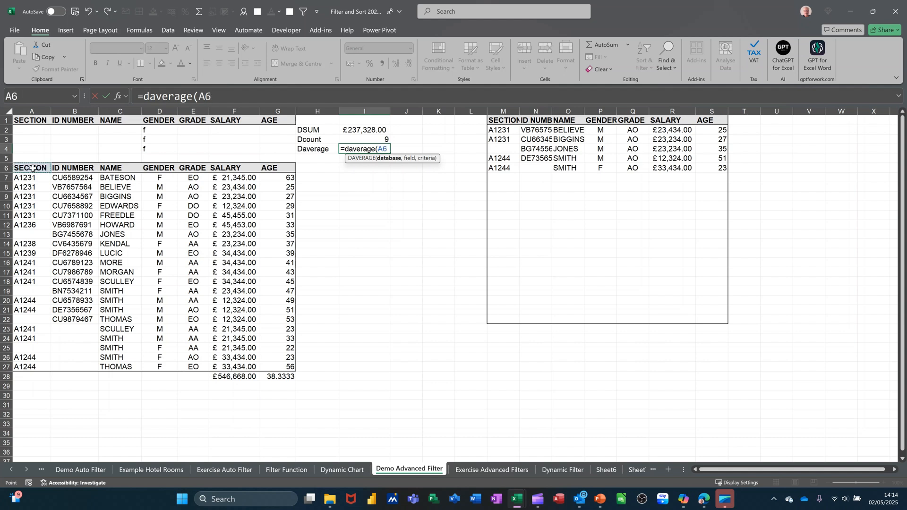
{"action": "left_click_drag", "start_coordinate": [32, 169], "coordinate": [281, 365]}
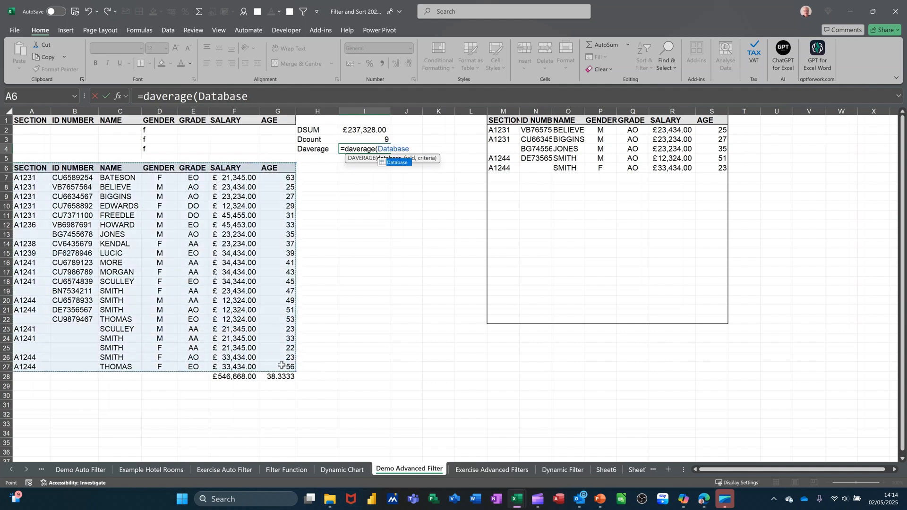
{"action": "type", "text": ","}
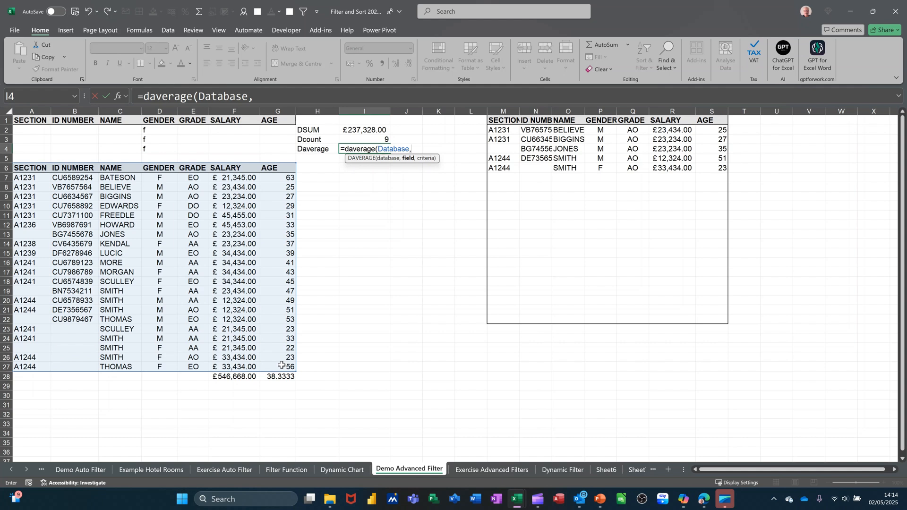
{"action": "type", "text": "\"salary\","}
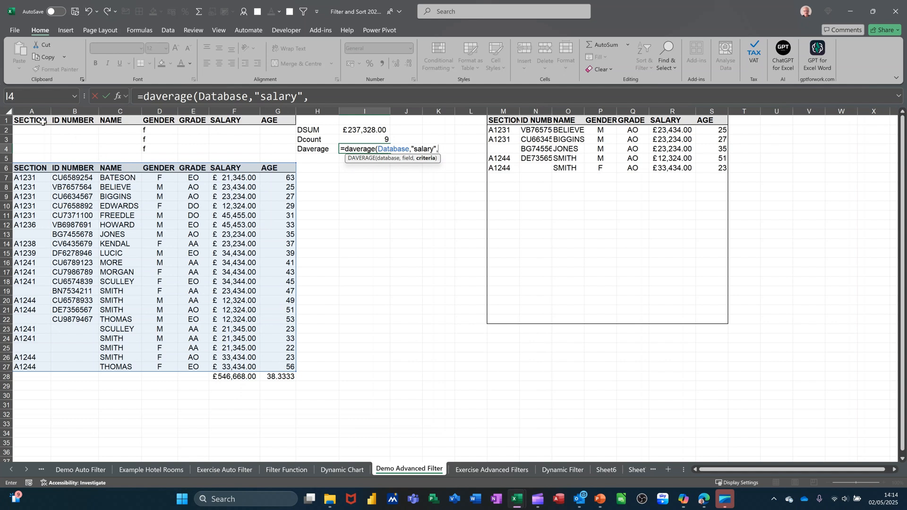
{"action": "left_click_drag", "start_coordinate": [34, 122], "coordinate": [291, 151]}
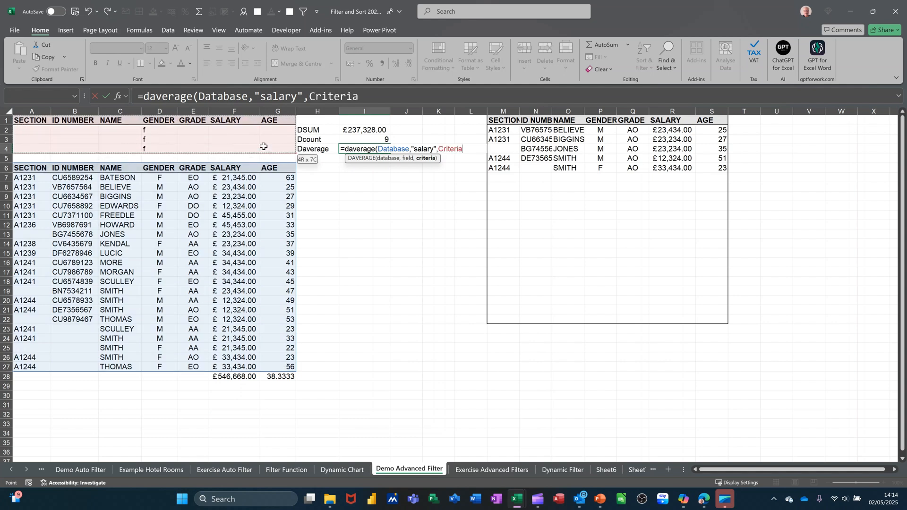
{"action": "left_click", "coordinate": [107, 97]}
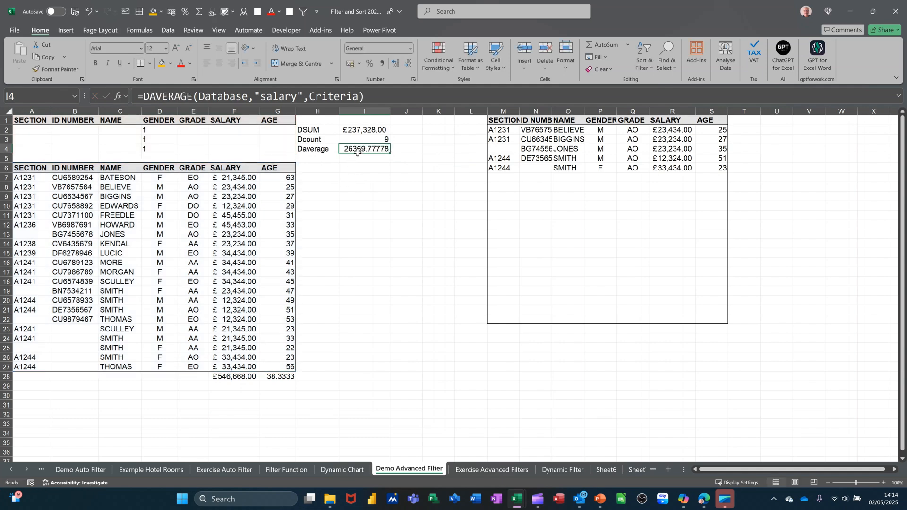
{"action": "left_click", "coordinate": [352, 63]}
Clear the f entries from the Gender criteria cells D2 to D4
{"action": "left_click_drag", "start_coordinate": [145, 130], "coordinate": [150, 143]}
{"action": "key", "text": "Delete"}
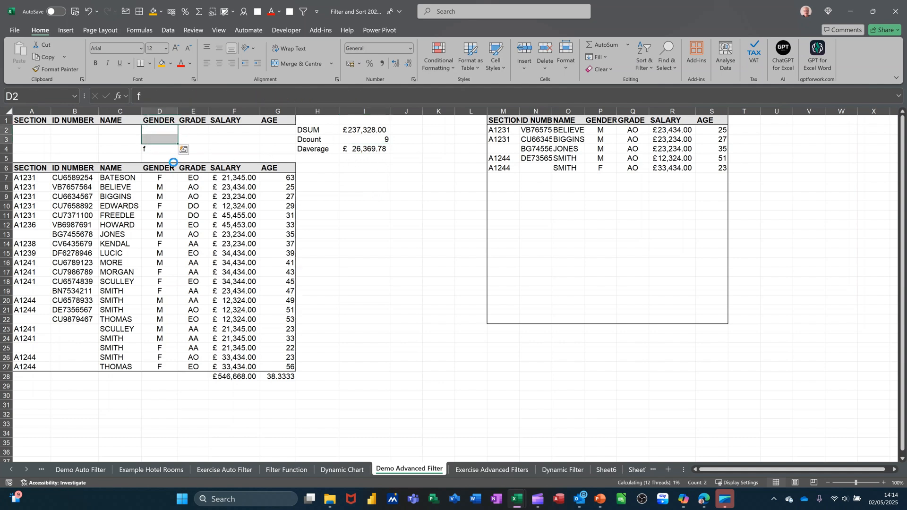
{"action": "key", "text": "Return"}
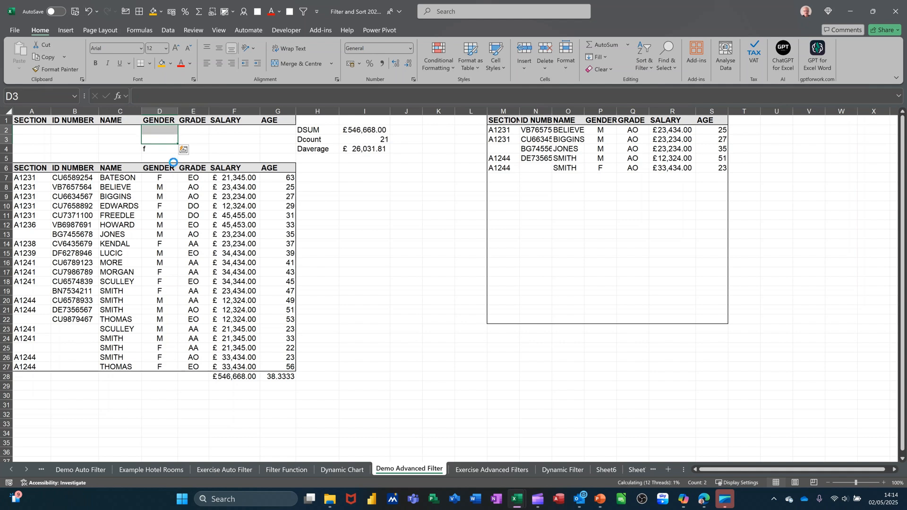
{"action": "left_click", "coordinate": [152, 148]}
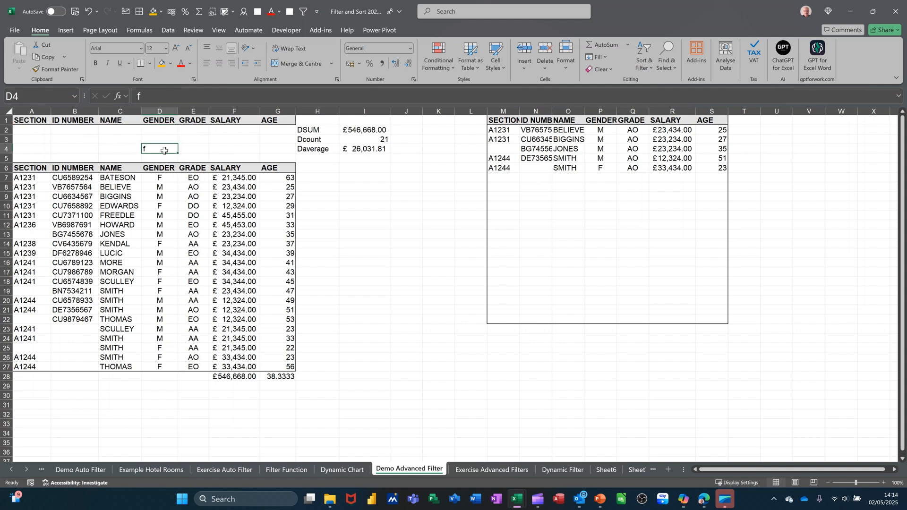
{"action": "key", "text": "Delete"}
{"action": "left_click", "coordinate": [184, 222]}
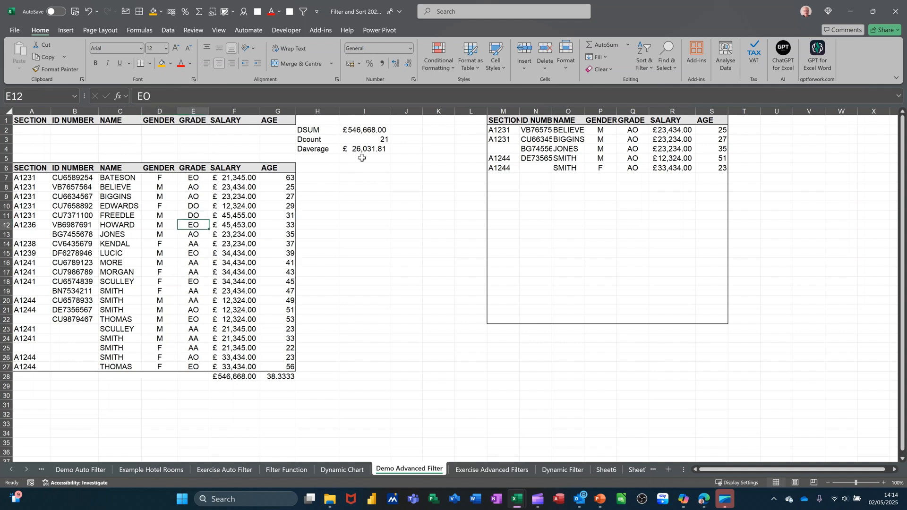
Select the salaries in F7:F27 to check their average, count and sum against the database function results
{"action": "left_click_drag", "start_coordinate": [225, 178], "coordinate": [240, 367]}
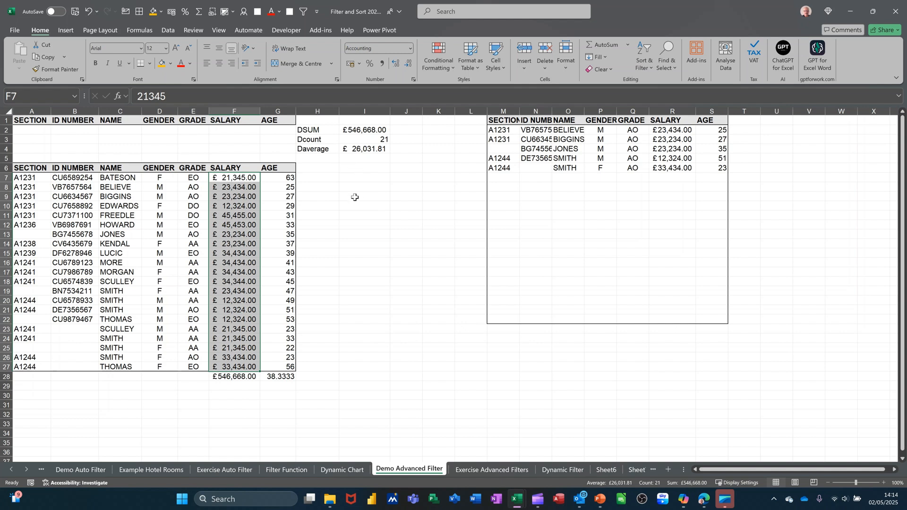
{"action": "key", "text": "Down"}
{"action": "key", "text": "Down"}
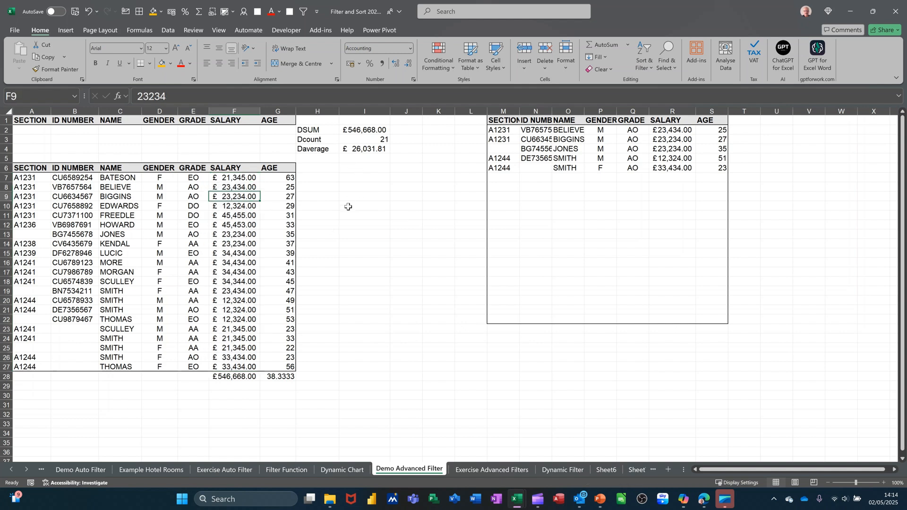